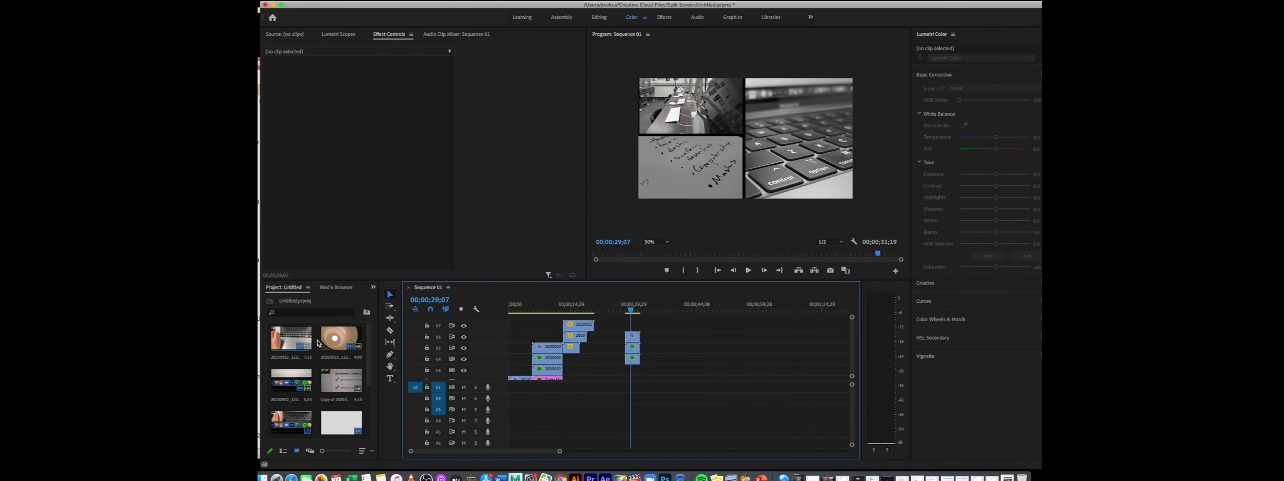
- Stack three Project clips on tracks V4, V5 and V6 and preview the lamp and keyboard shots
drag(324, 342, 648, 339)
drag(292, 383, 655, 348)
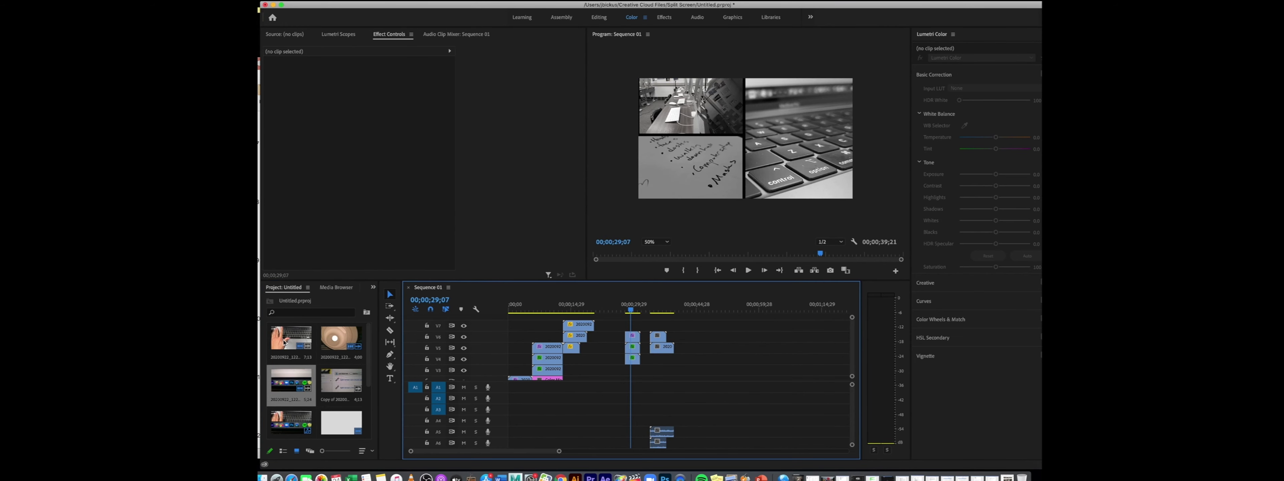
drag(291, 339, 656, 359)
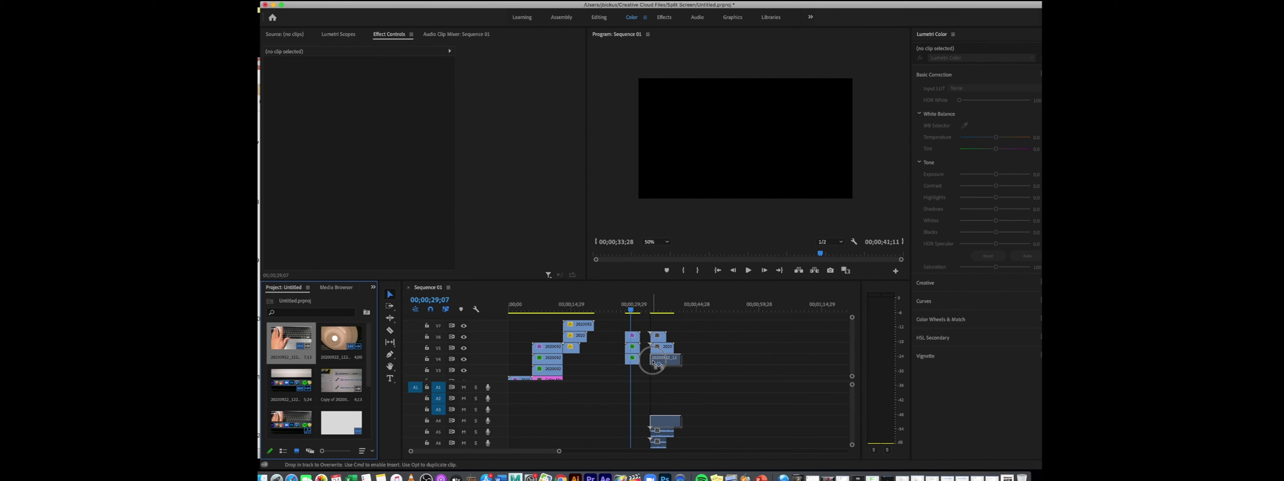
click(653, 312)
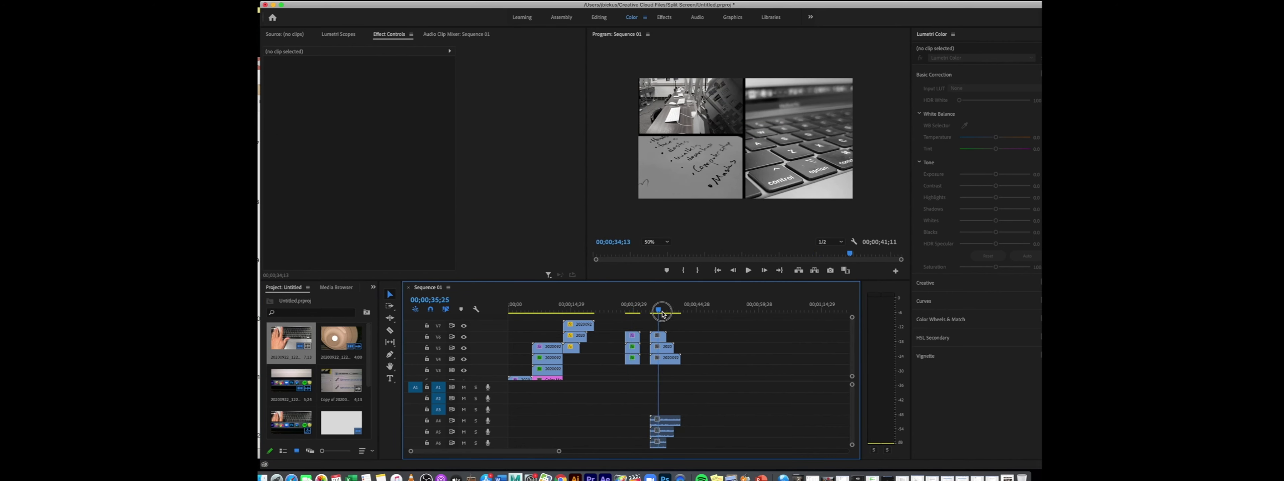
click(655, 314)
click(656, 315)
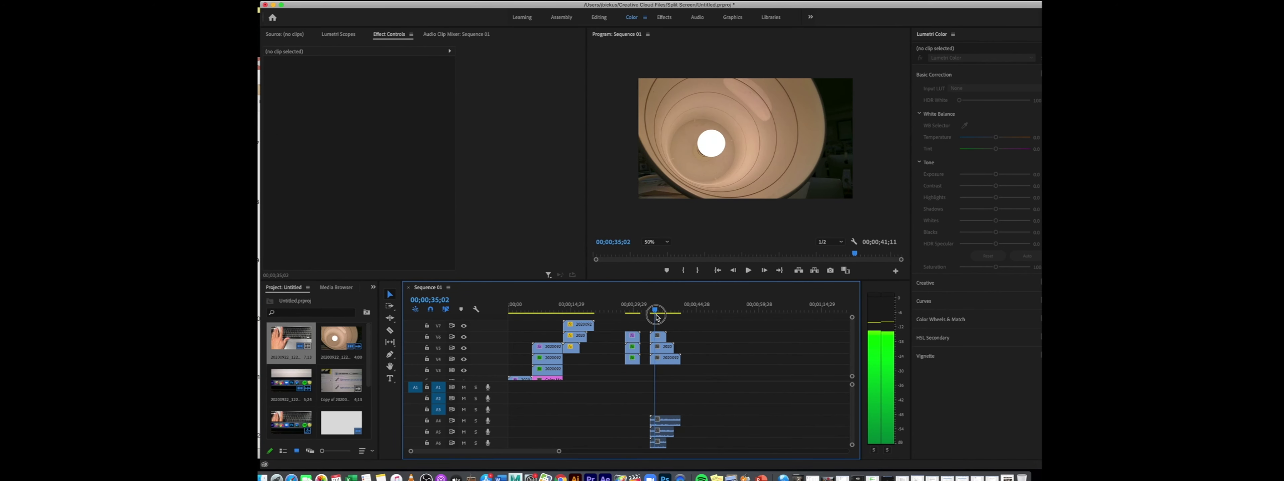
click(654, 312)
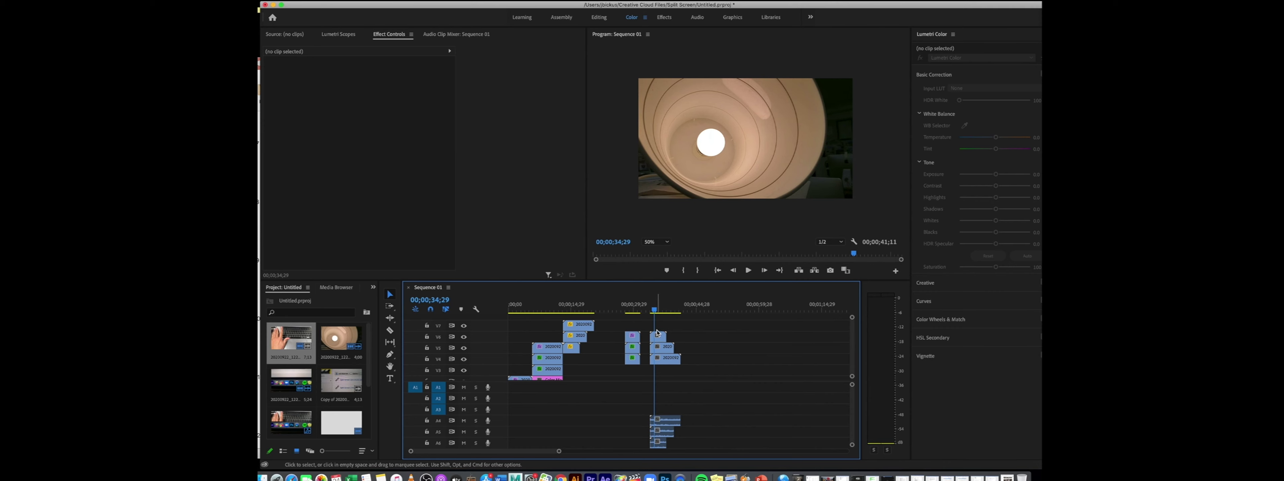
click(657, 333)
- Unlink the three stacked clips and delete their audio from tracks A4–A6
click(659, 330)
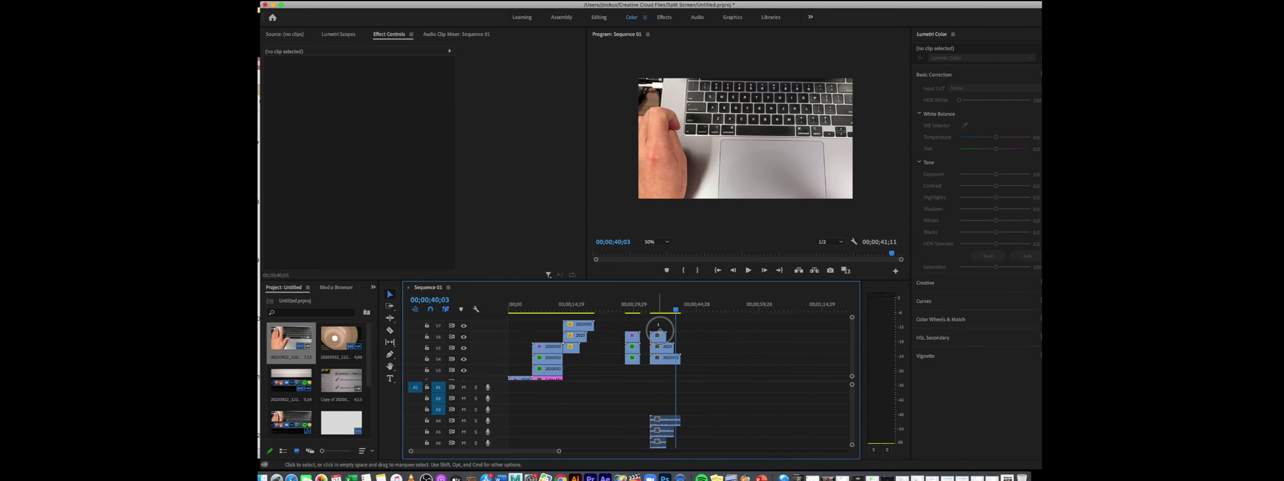
right_click(660, 331)
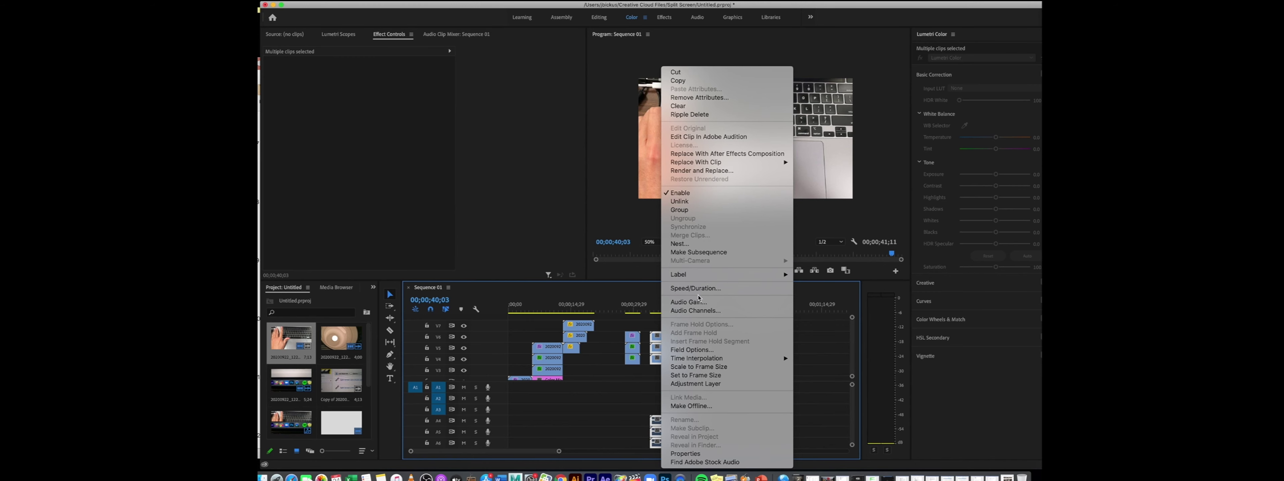
click(680, 201)
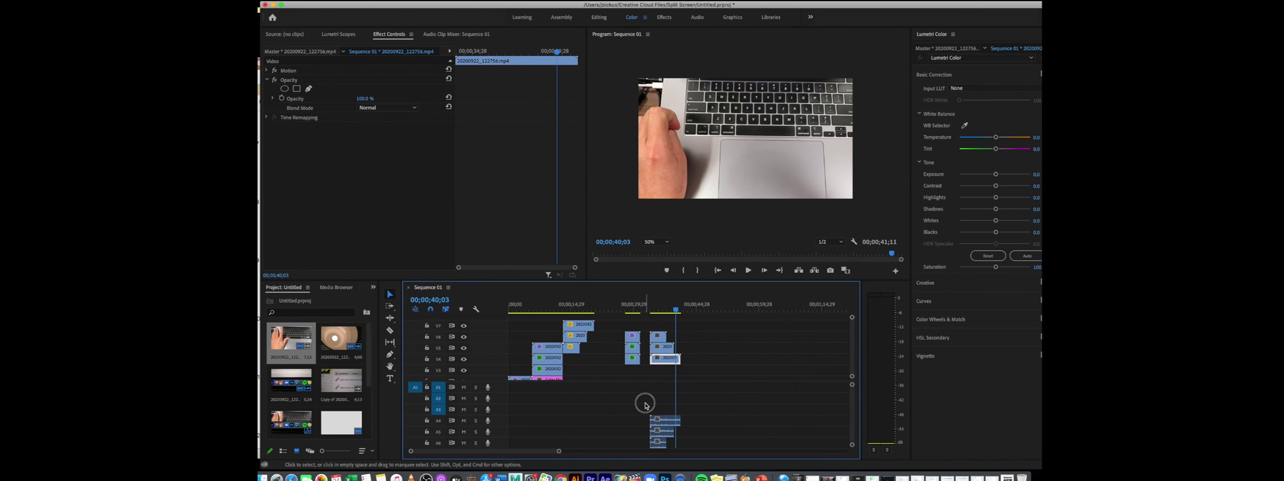
click(644, 404)
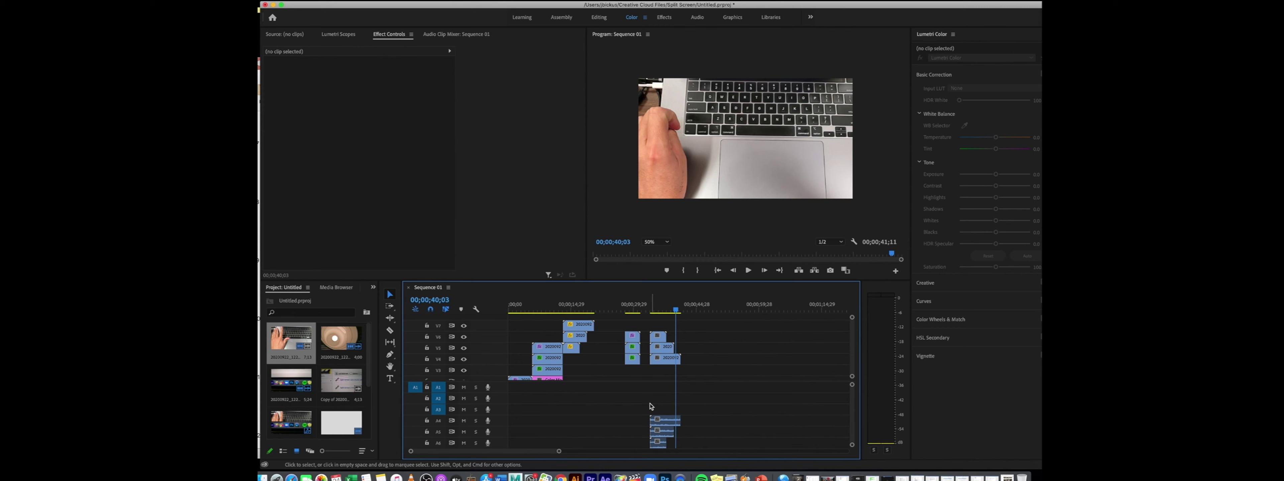
drag(650, 406, 687, 454)
key(Delete)
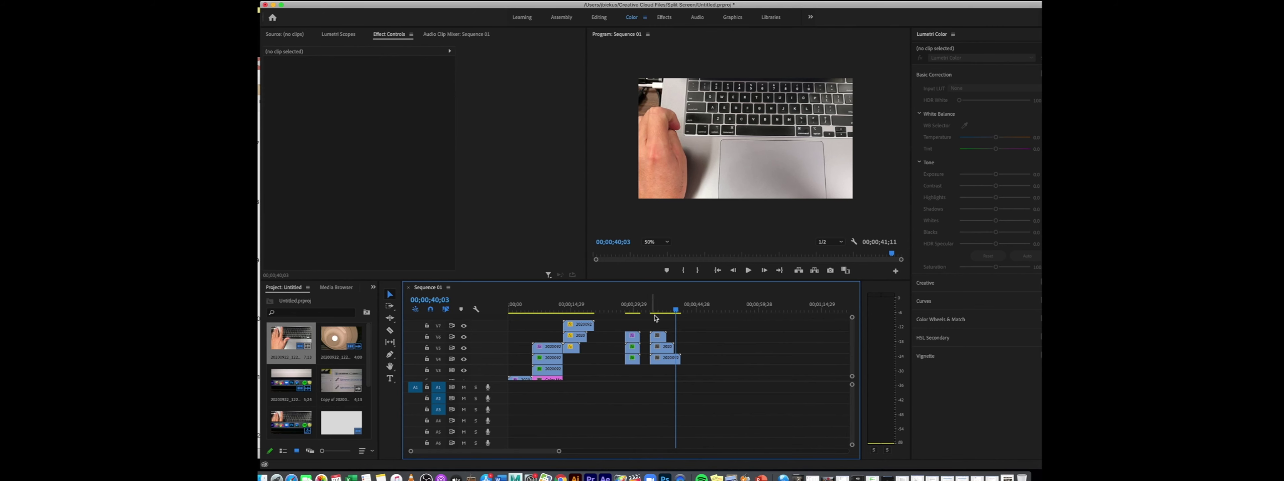
click(658, 336)
- Apply Crop to the V6 lamp clip with Left 27% and Right 33%
click(657, 310)
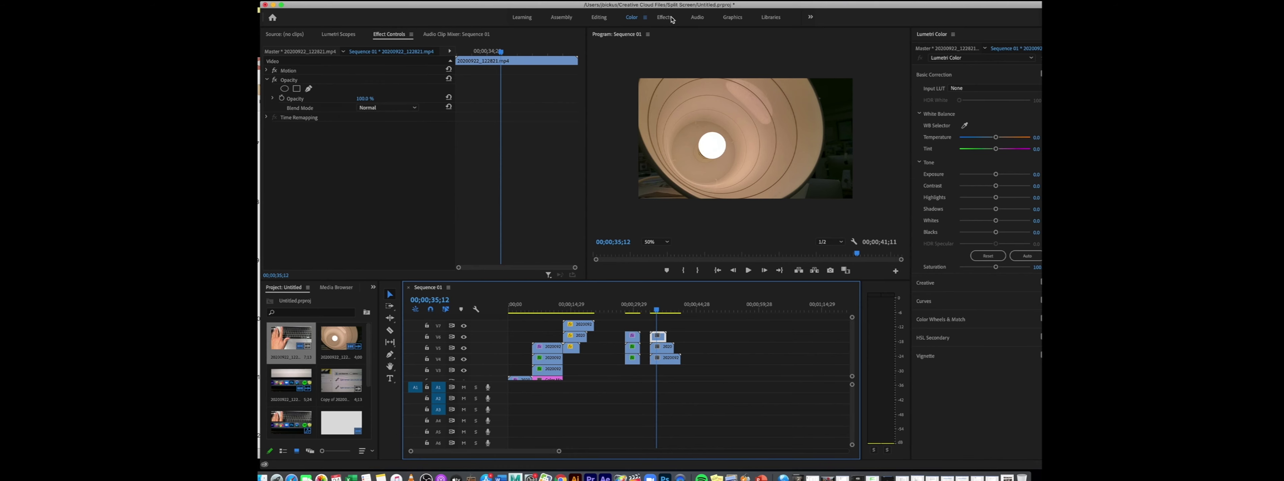
click(943, 47)
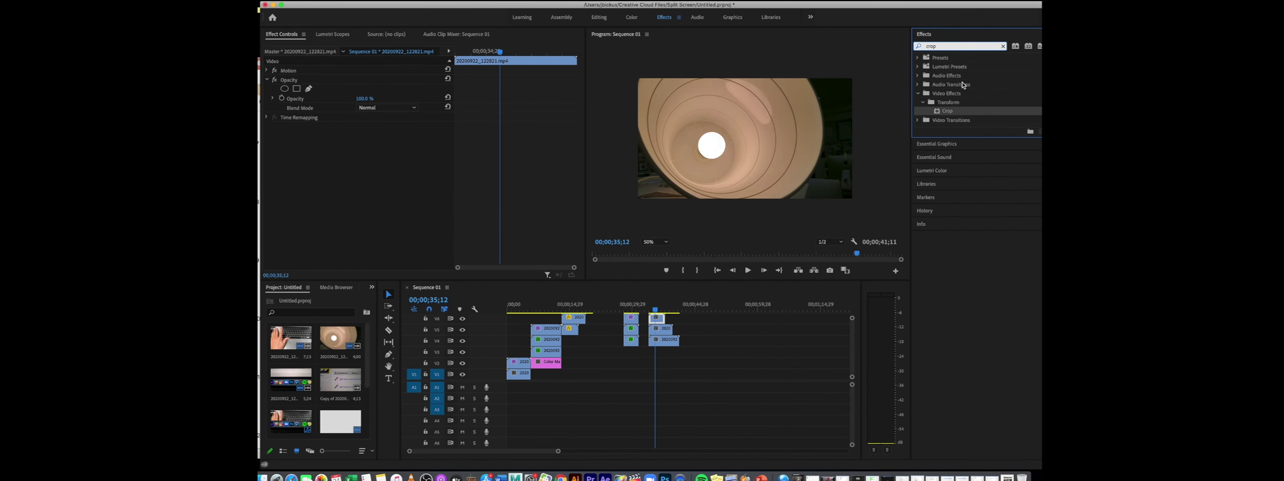
drag(953, 113, 659, 320)
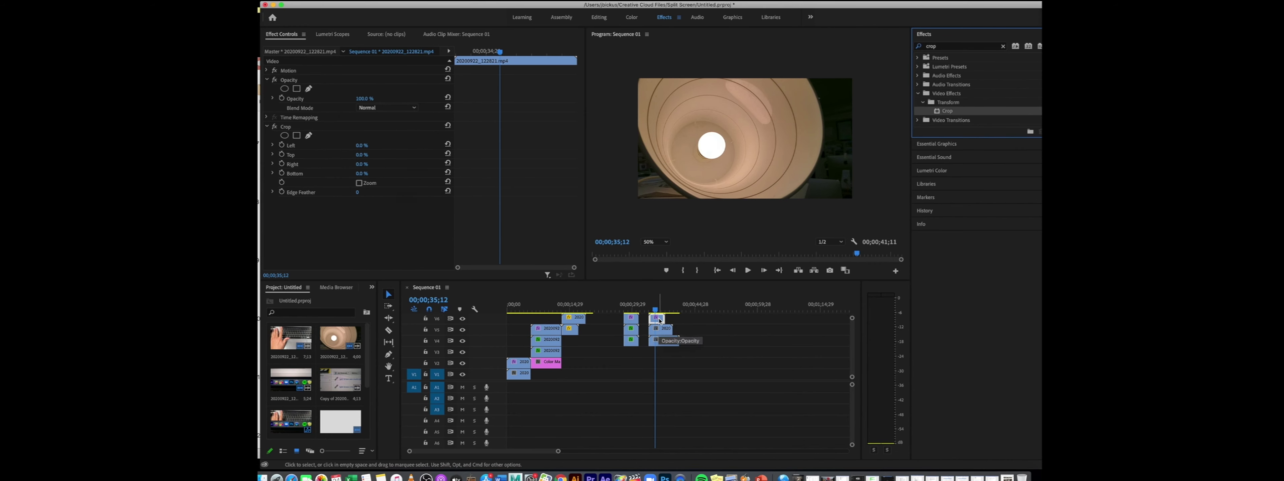
drag(363, 145, 405, 145)
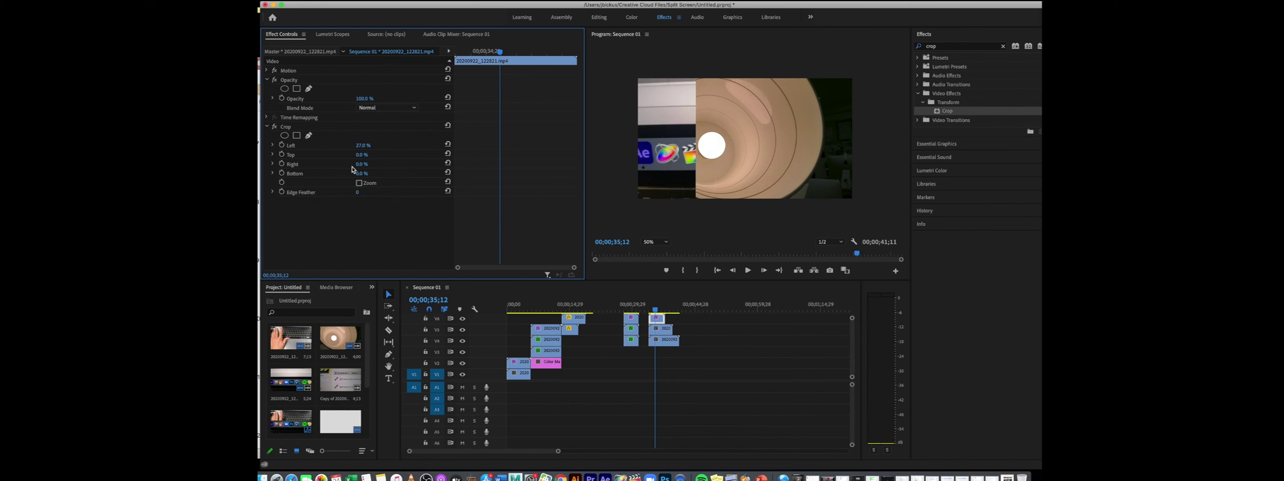
drag(360, 164, 410, 164)
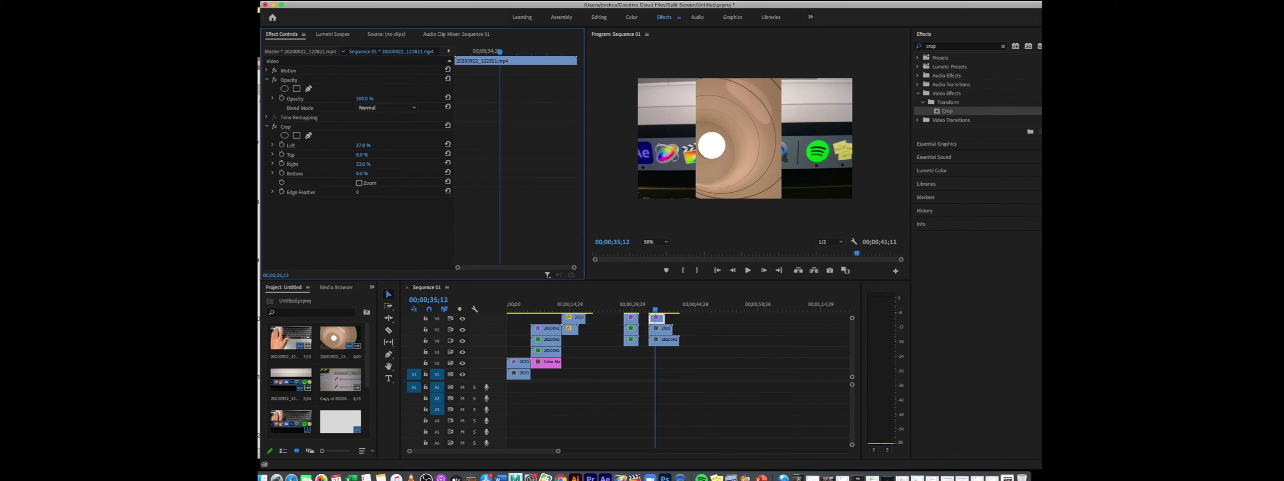
click(661, 330)
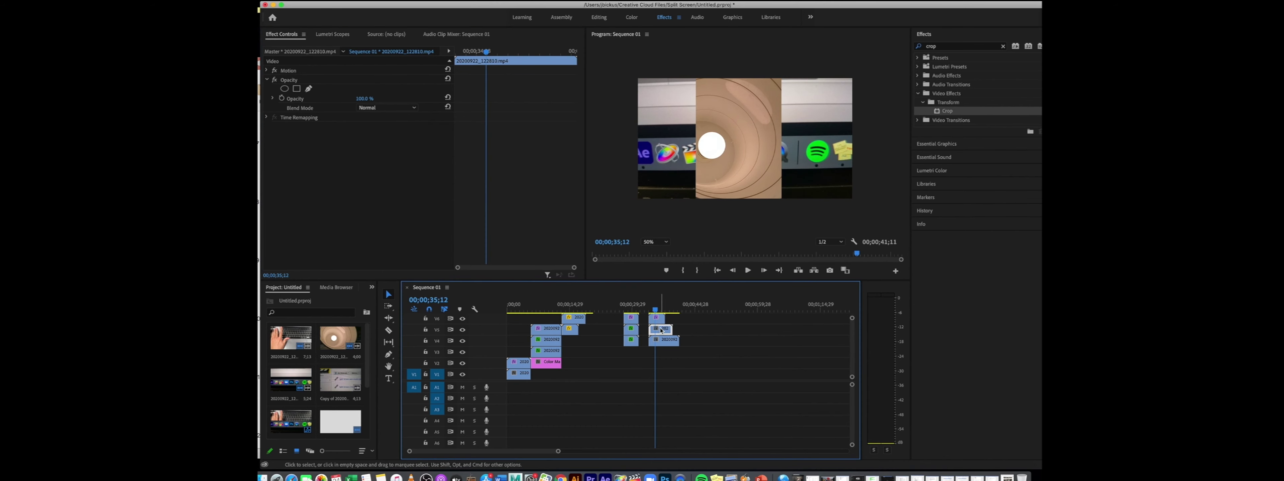
- Add Crop to the V5 clip and set Crop Right to 62%
drag(949, 110, 663, 329)
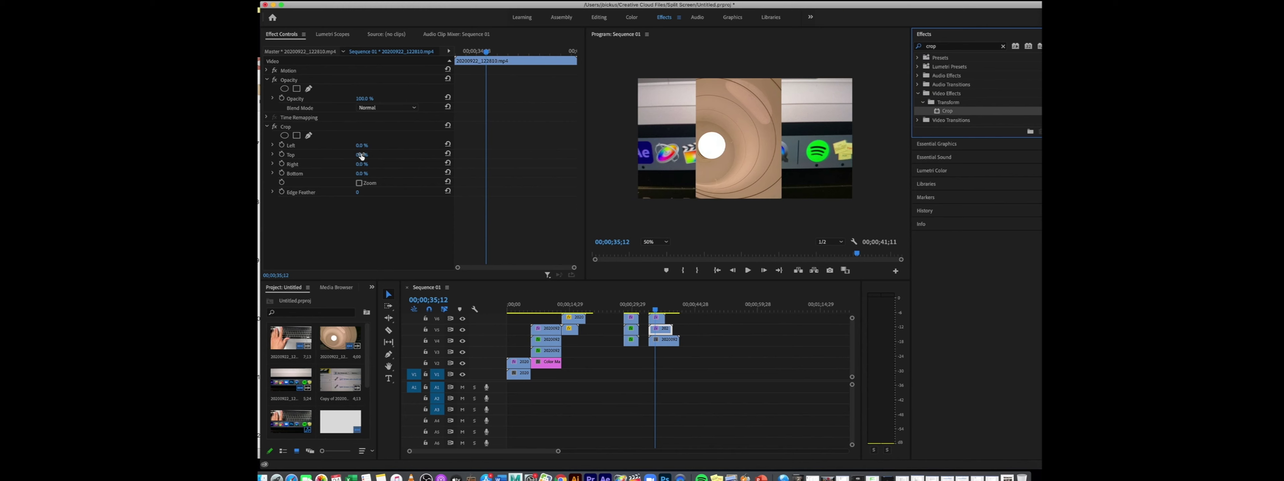
drag(361, 165, 409, 165)
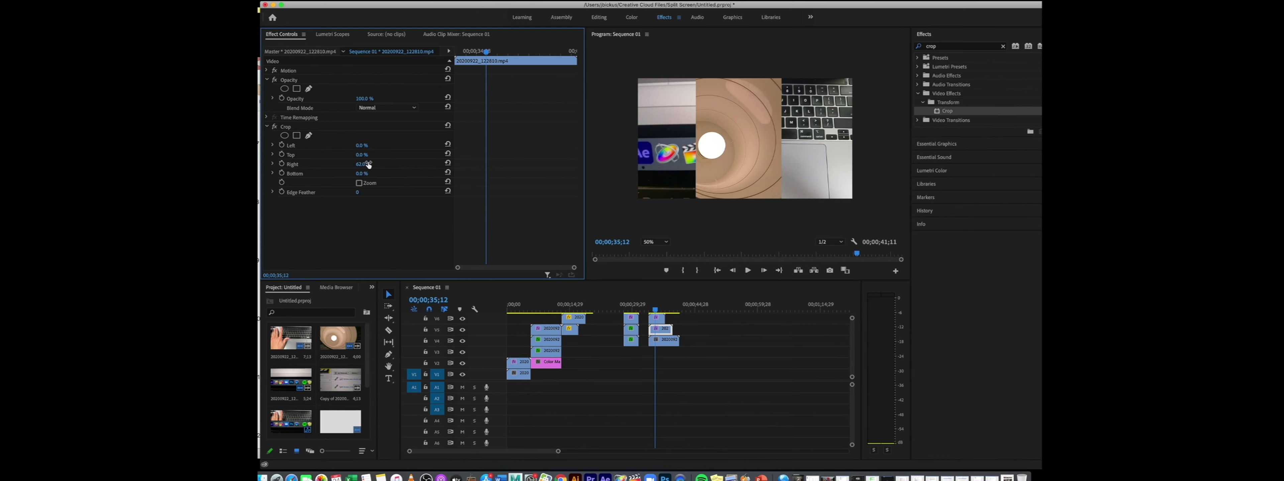
drag(655, 310, 663, 329)
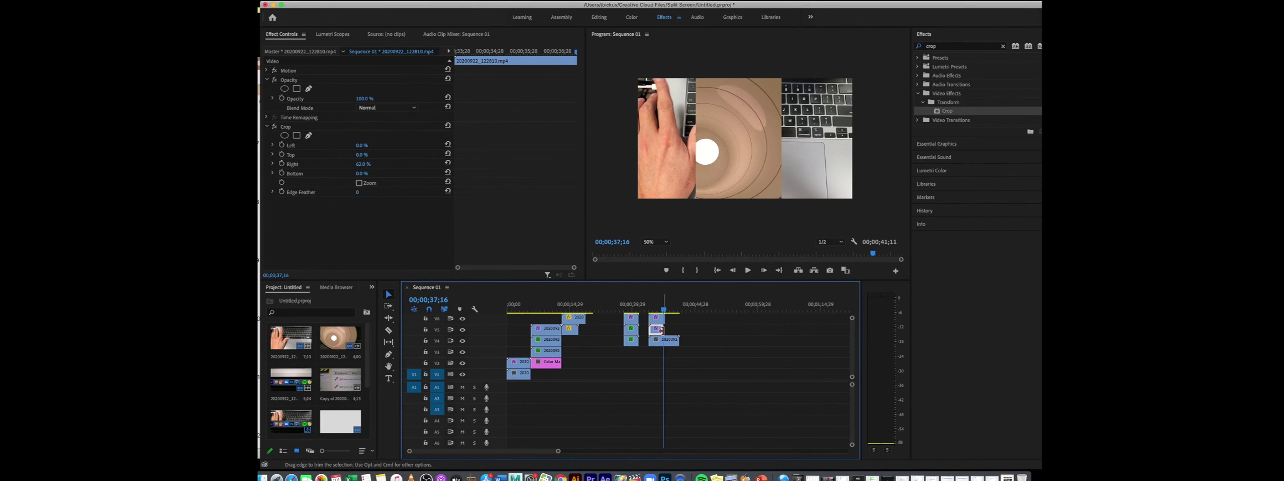
- Zoom the timeline in and trim the V5 and V4 clips to end with V6
key(=)
key(=)
key(=)
key(=)
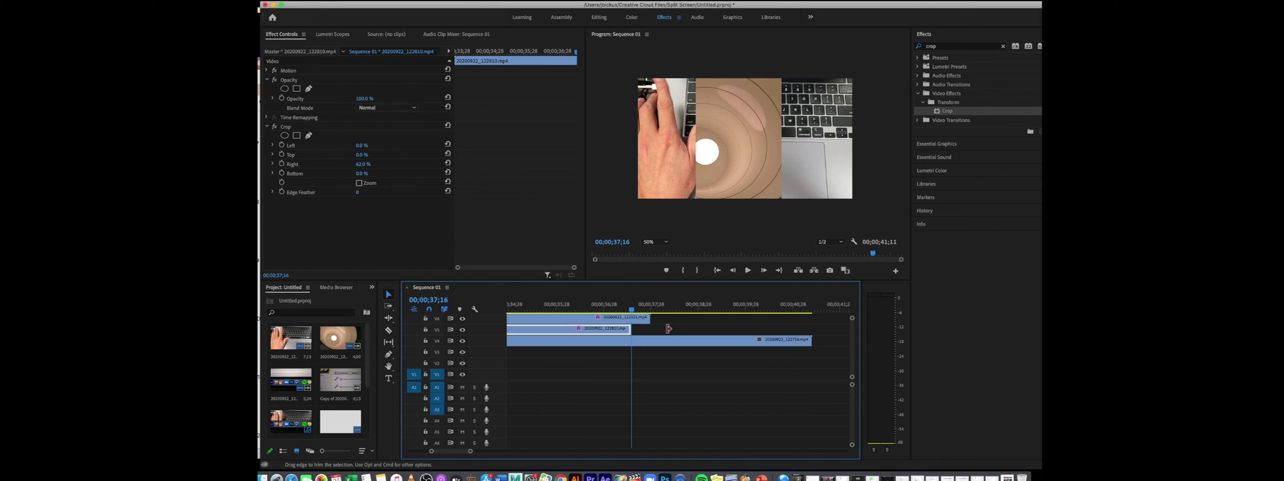
drag(632, 331, 652, 329)
drag(787, 339, 651, 340)
click(615, 308)
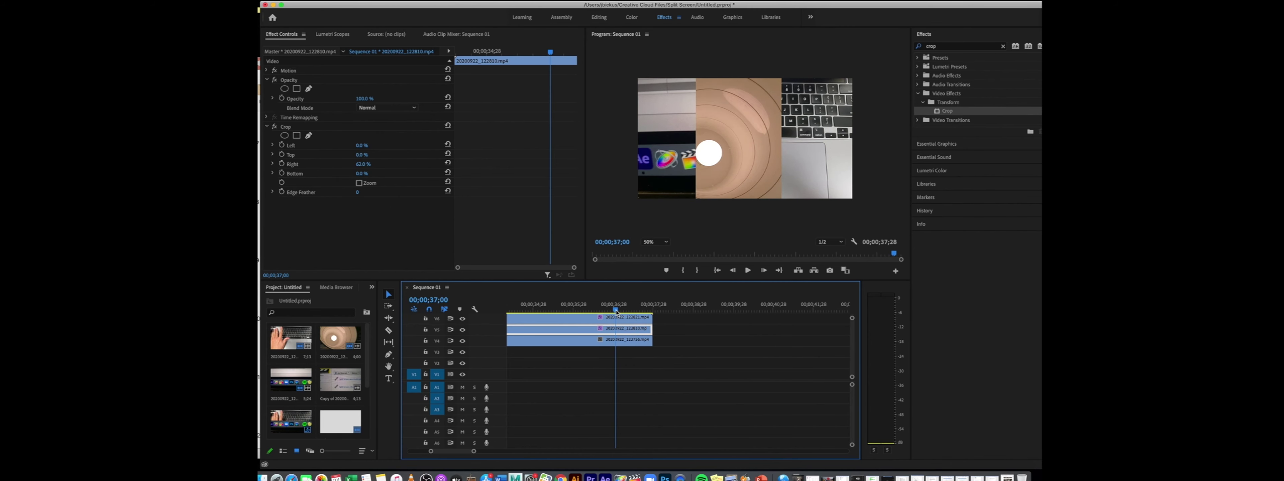
scroll(712, 366, left, 3)
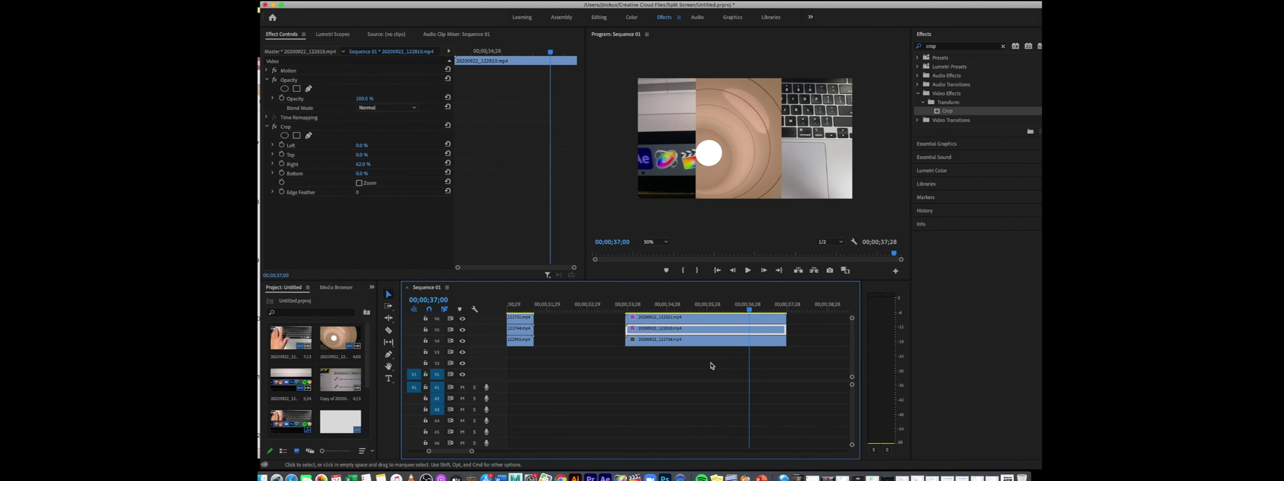
click(664, 319)
- Move the keyboard clip up and right, and slide the left clip left to about 656
click(660, 343)
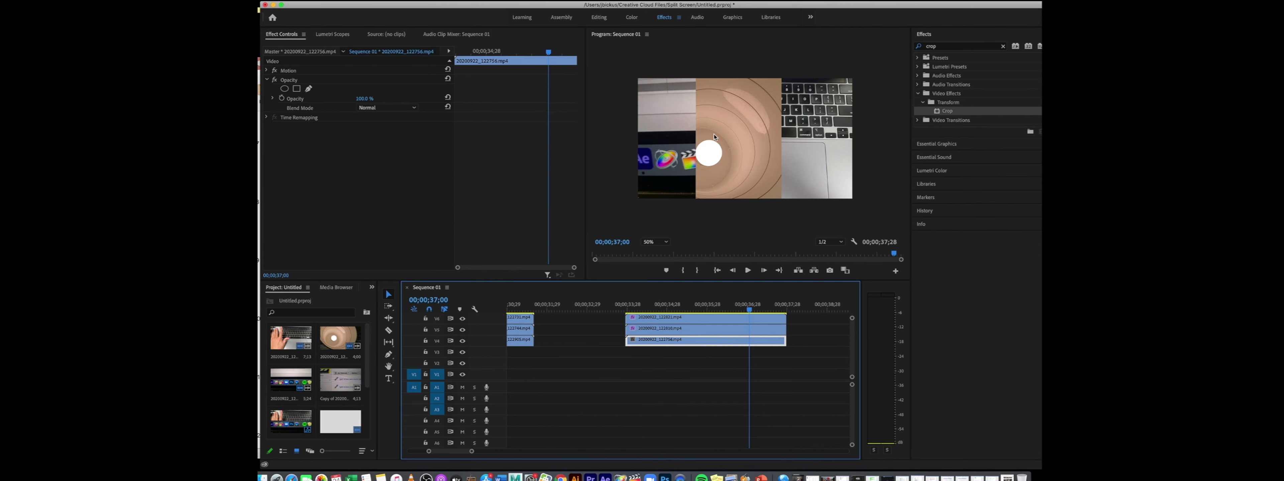
click(267, 71)
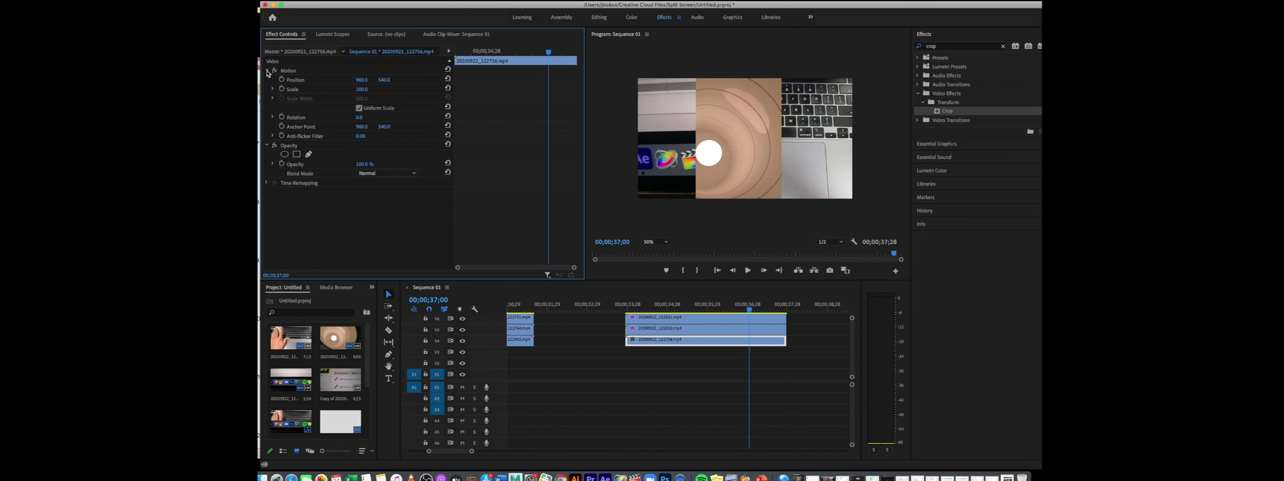
click(306, 80)
drag(814, 111, 869, 130)
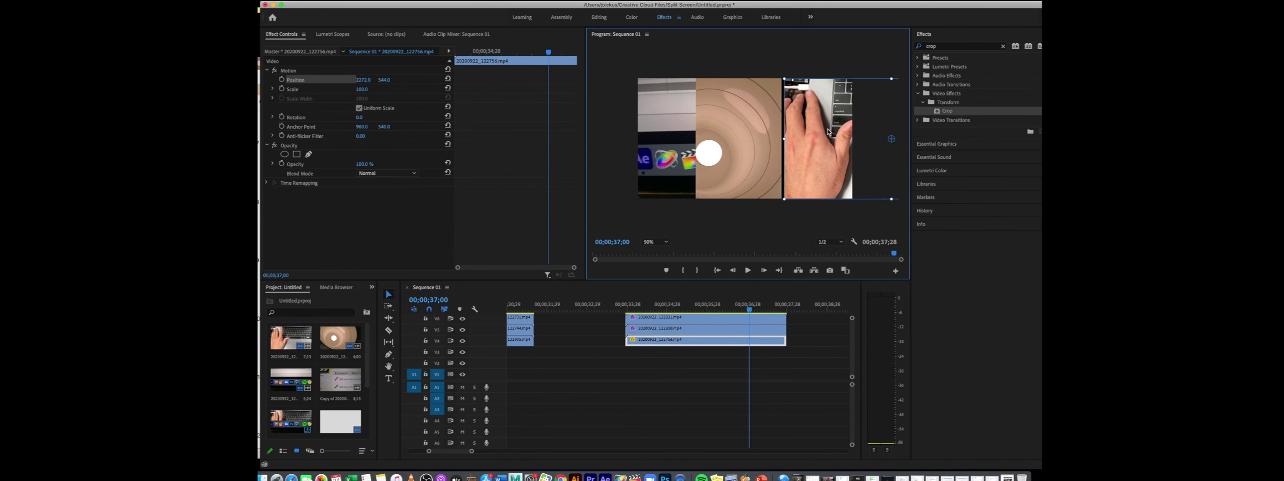
click(657, 153)
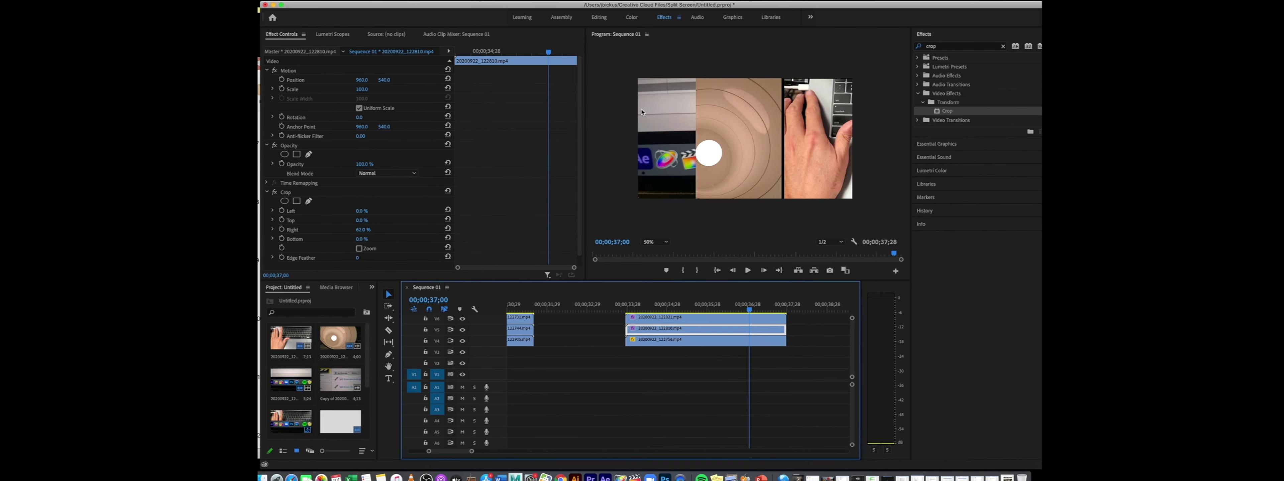
click(321, 82)
drag(661, 88, 637, 91)
- Place the clip copy on V3 and crop 44% off the top of the centre V6 clip
click(697, 434)
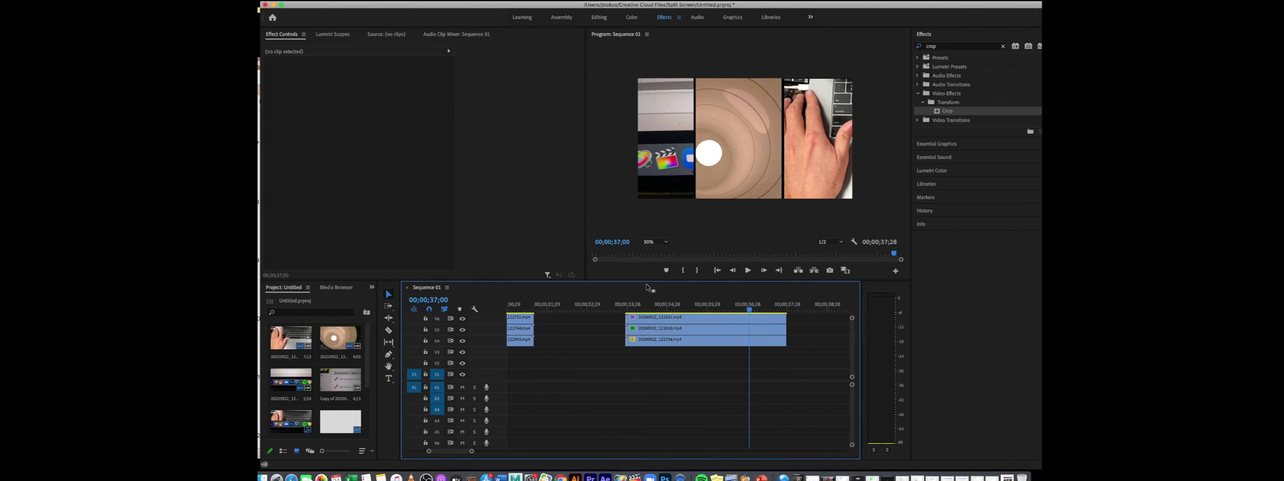
drag(639, 309, 661, 309)
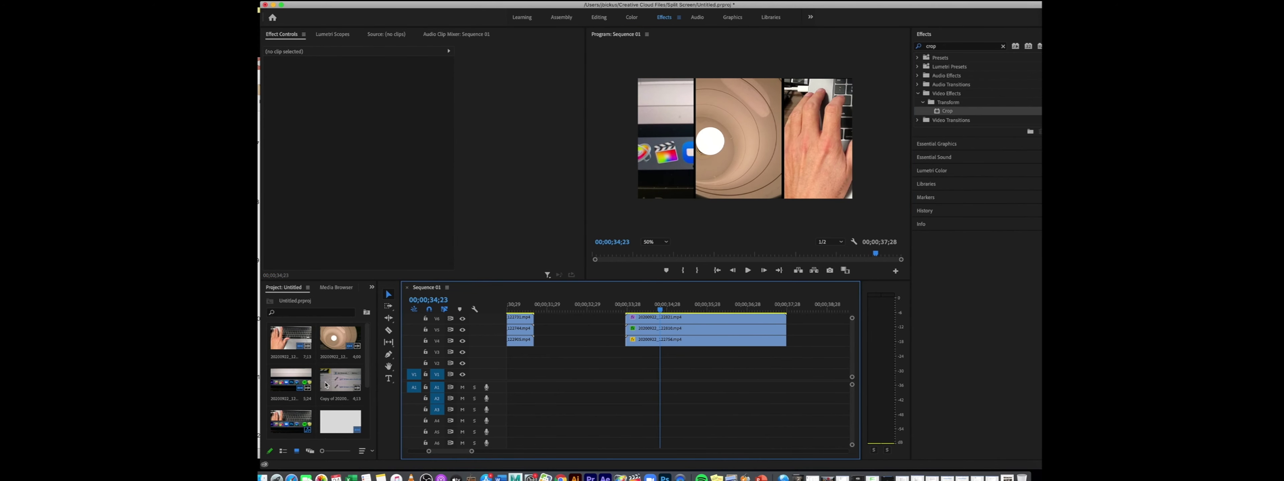
drag(325, 385, 630, 353)
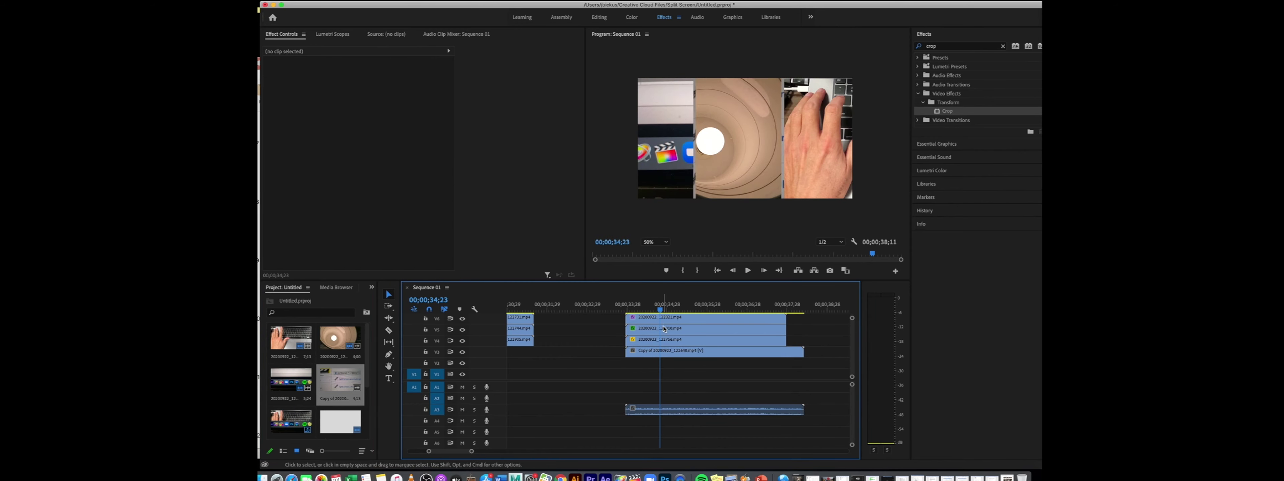
click(664, 320)
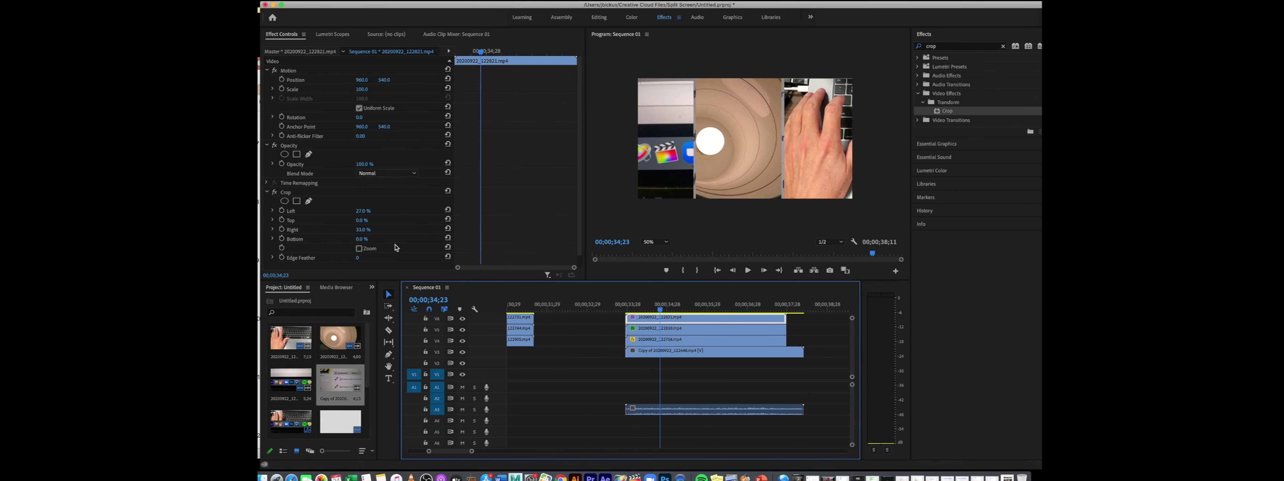
scroll(568, 194, down, 1)
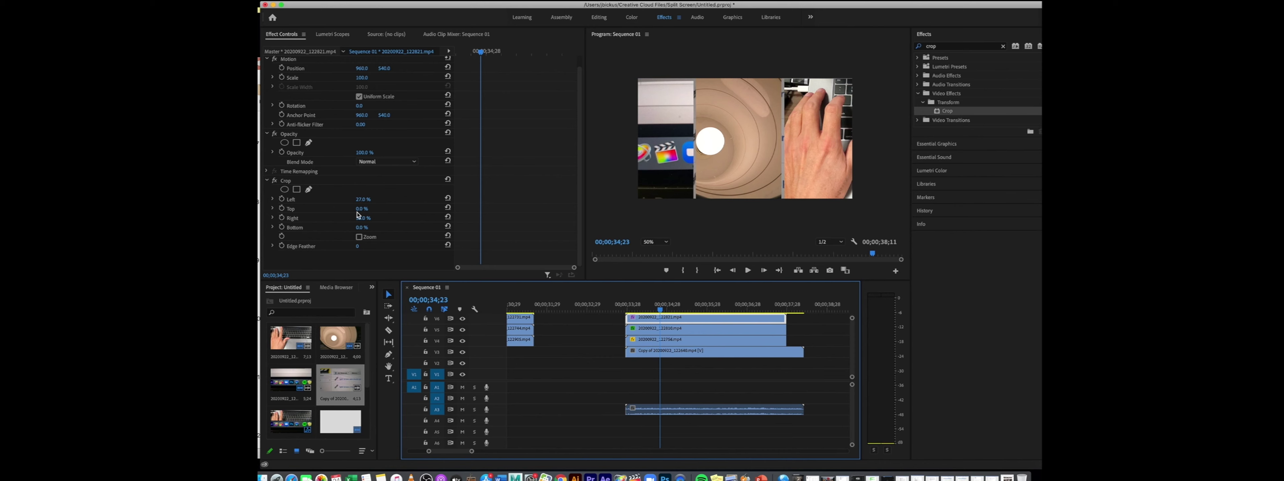
drag(362, 210, 383, 210)
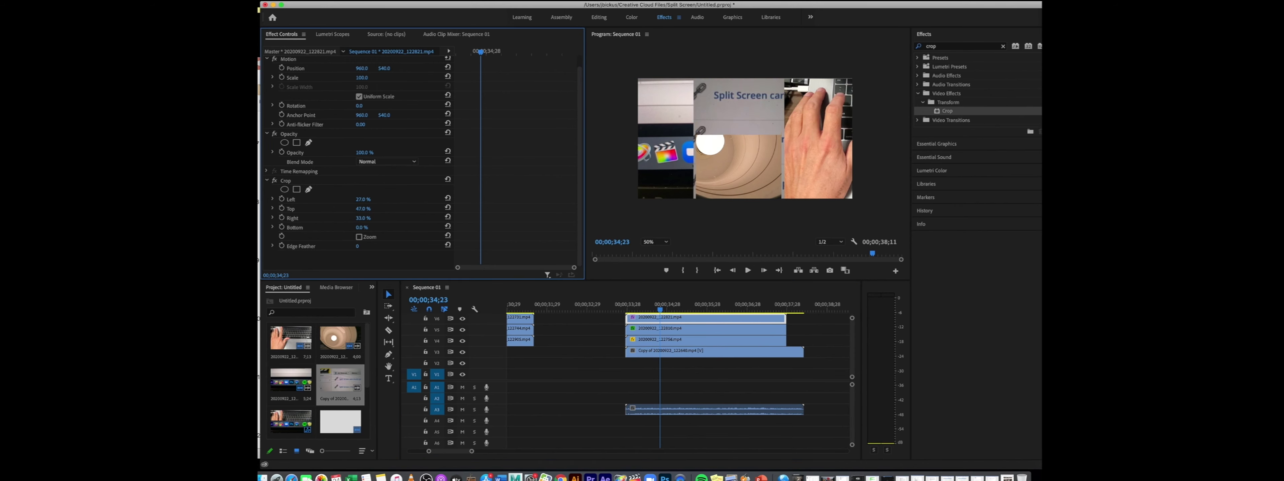
- Apply Crop to the V3 copy with Bottom 56% and preview the two-row layout
click(640, 350)
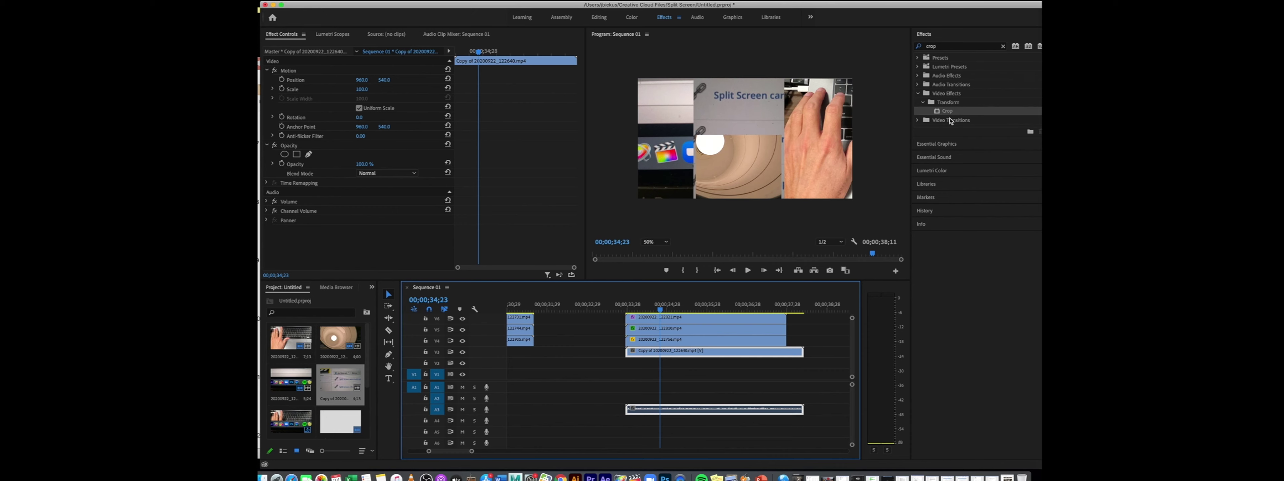
drag(946, 111, 725, 352)
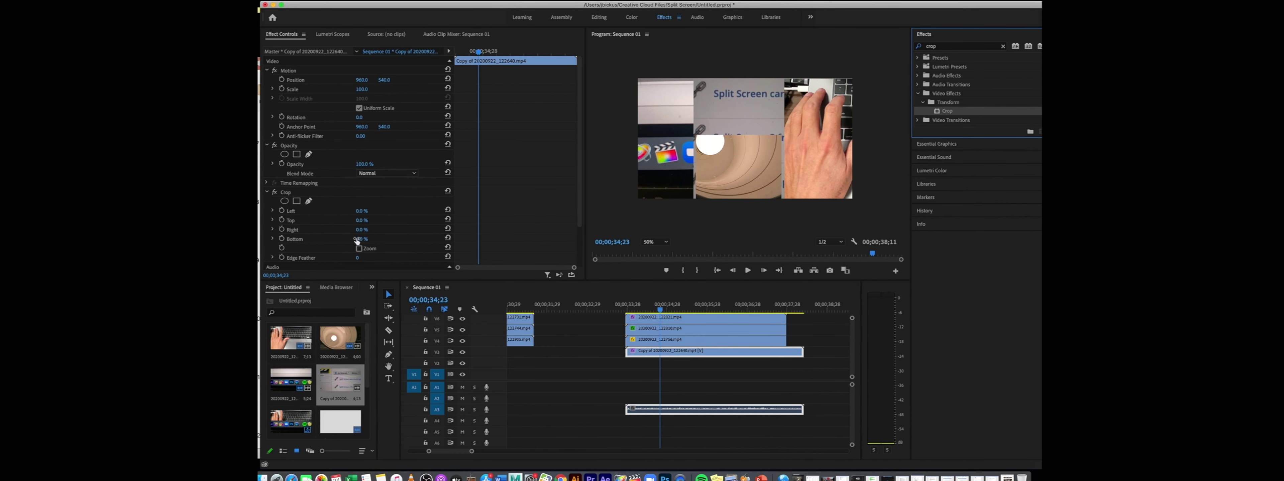
mouse_move(357, 241)
mouse_down()
mouse_move(368, 240)
mouse_move(368, 211)
mouse_move(369, 230)
mouse_up()
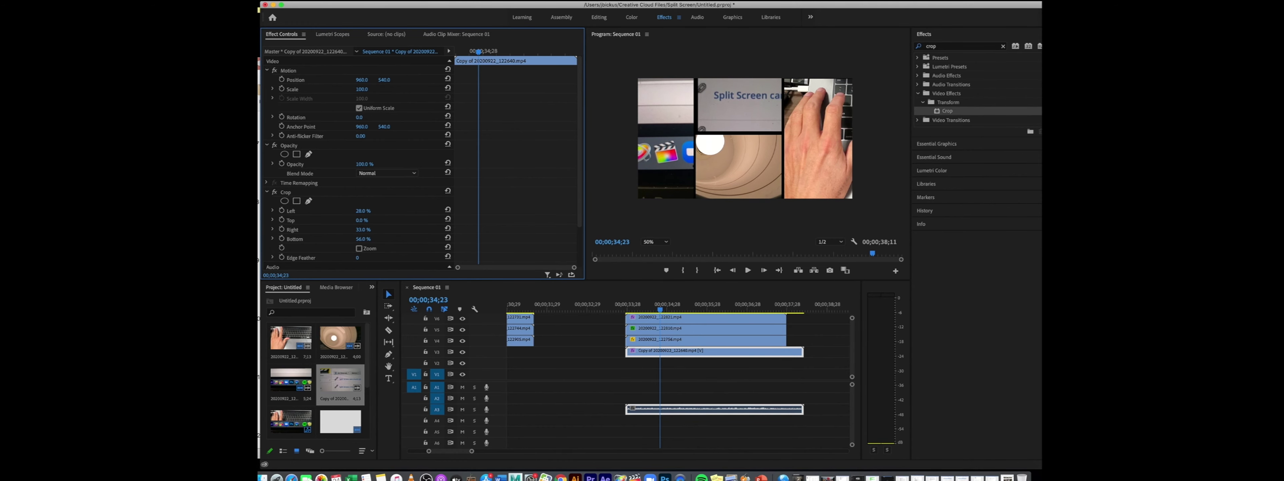
click(640, 319)
key(space)
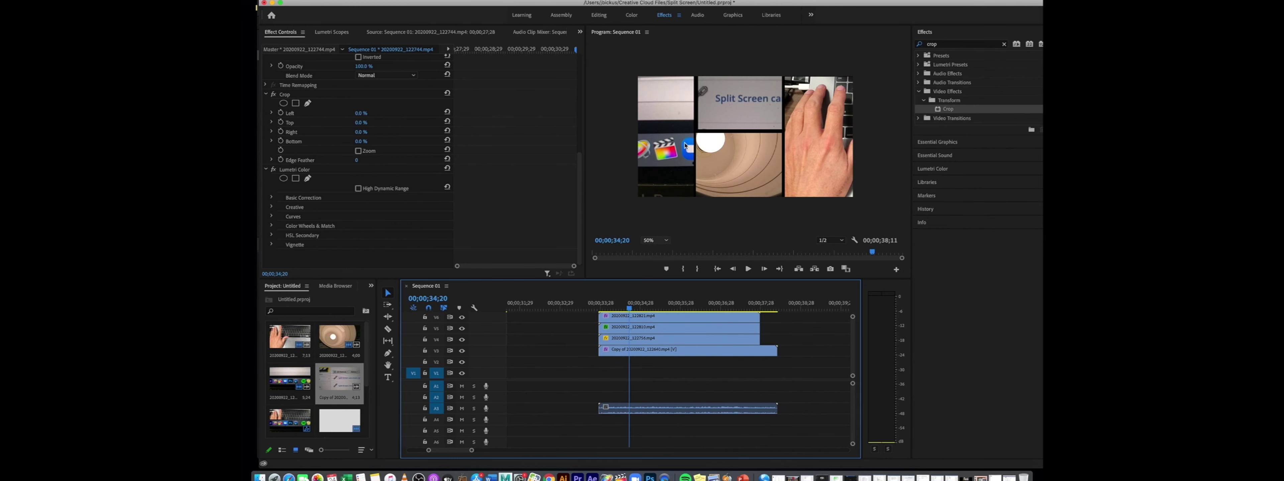
key(space)
- Create a grey 757575 colour matte named gray and place it on track V2
click(322, 1)
mouse_move(322, 5)
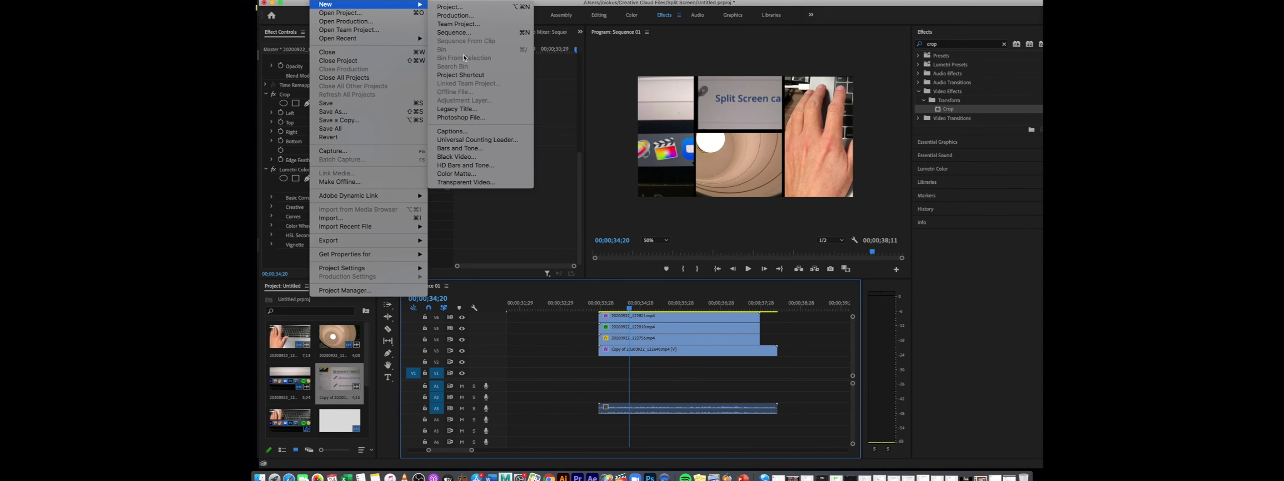
click(481, 173)
click(711, 270)
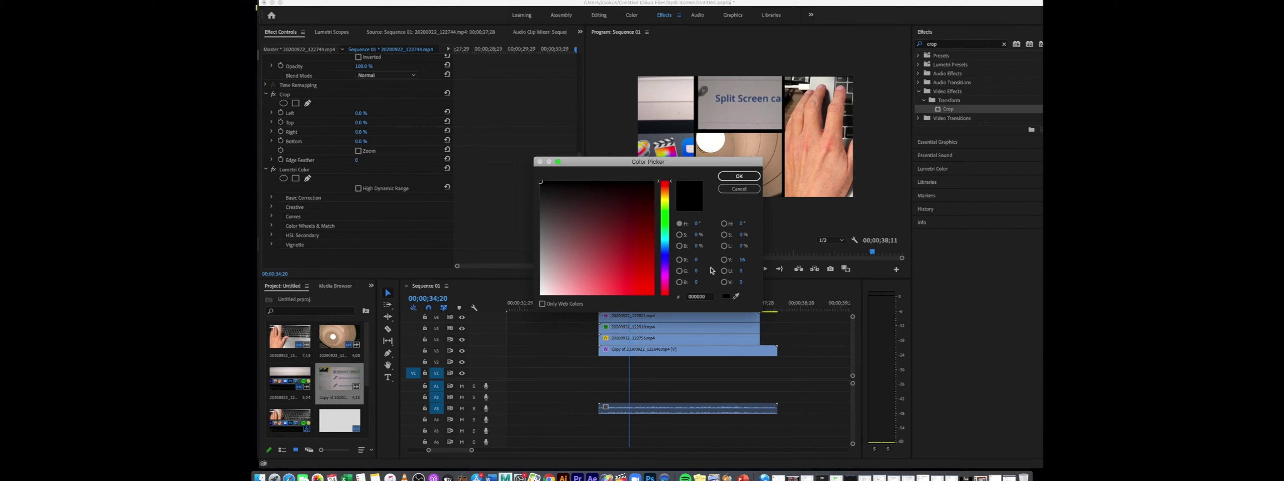
drag(589, 214, 538, 233)
click(738, 177)
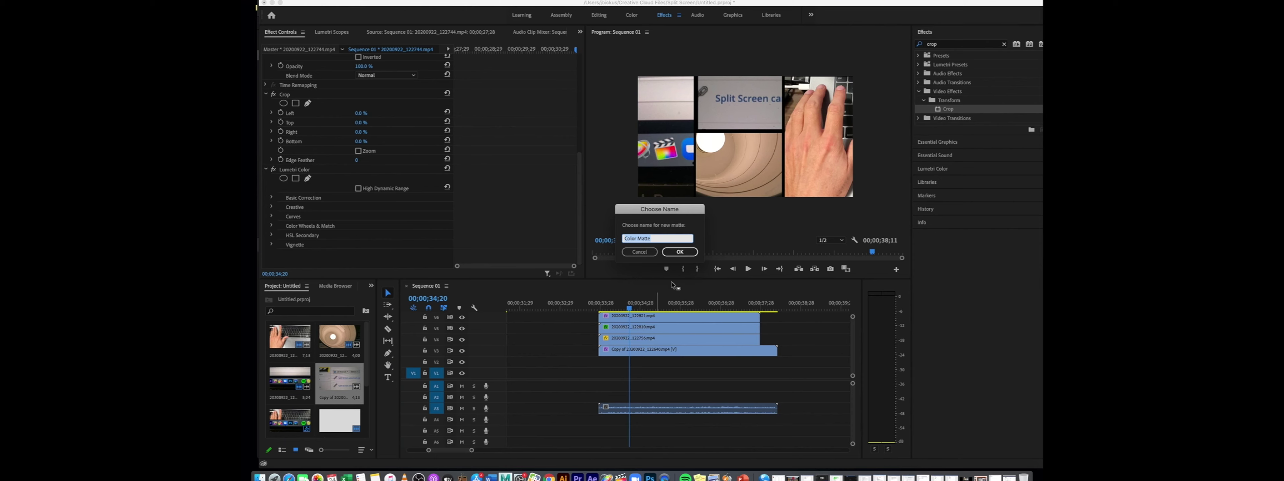
text(gray)
key(Return)
drag(333, 417, 604, 361)
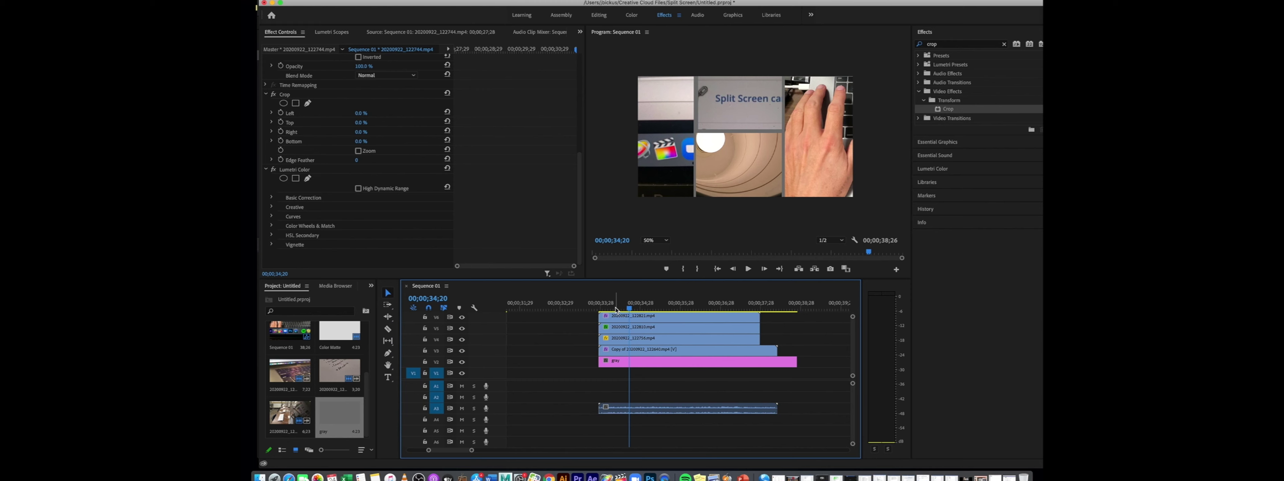
- Delete the gray matte from track V2
drag(618, 304, 651, 308)
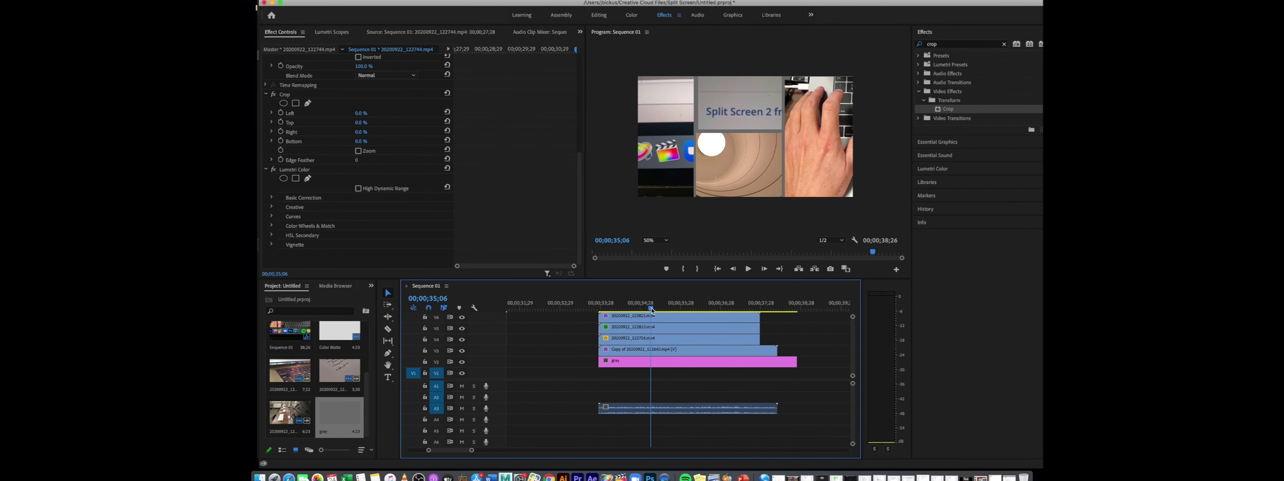
click(632, 365)
key(Delete)
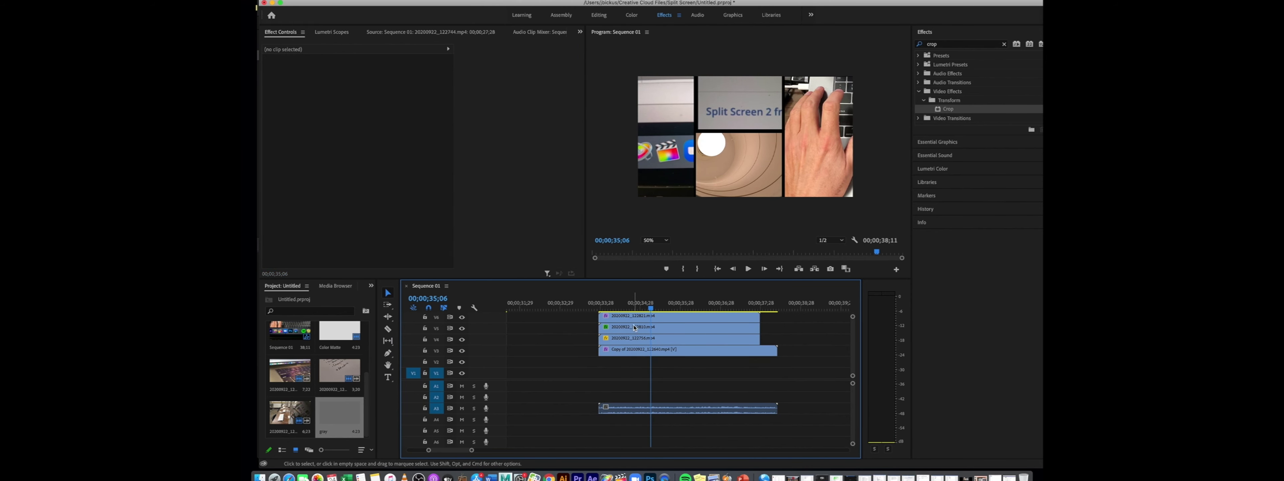
- Scrub back through the timeline to review the earlier splits at 29;15 and 14;26
drag(609, 304, 662, 320)
scroll(648, 317, left, 8)
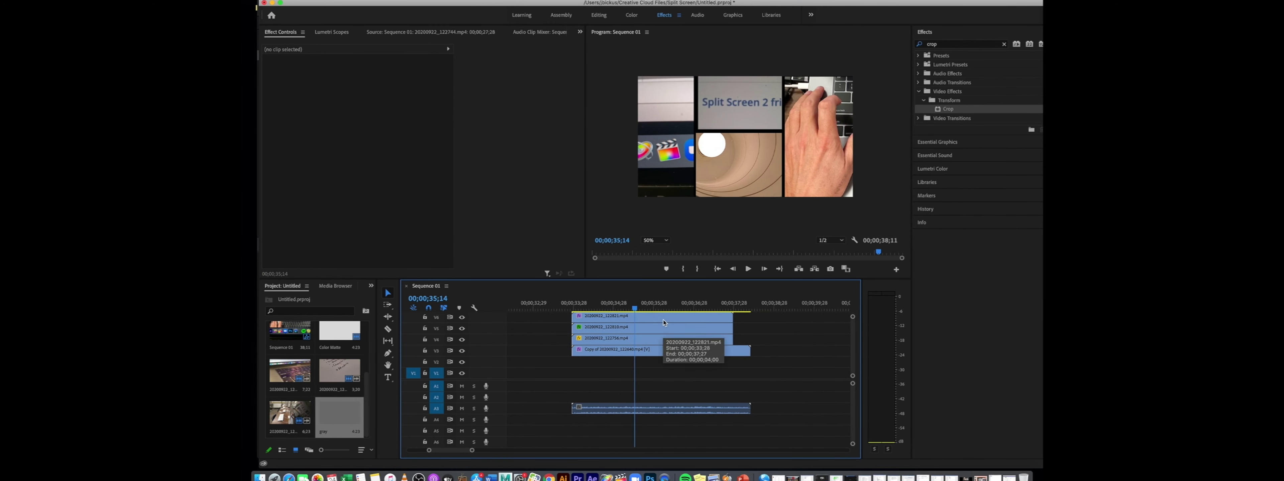
click(623, 308)
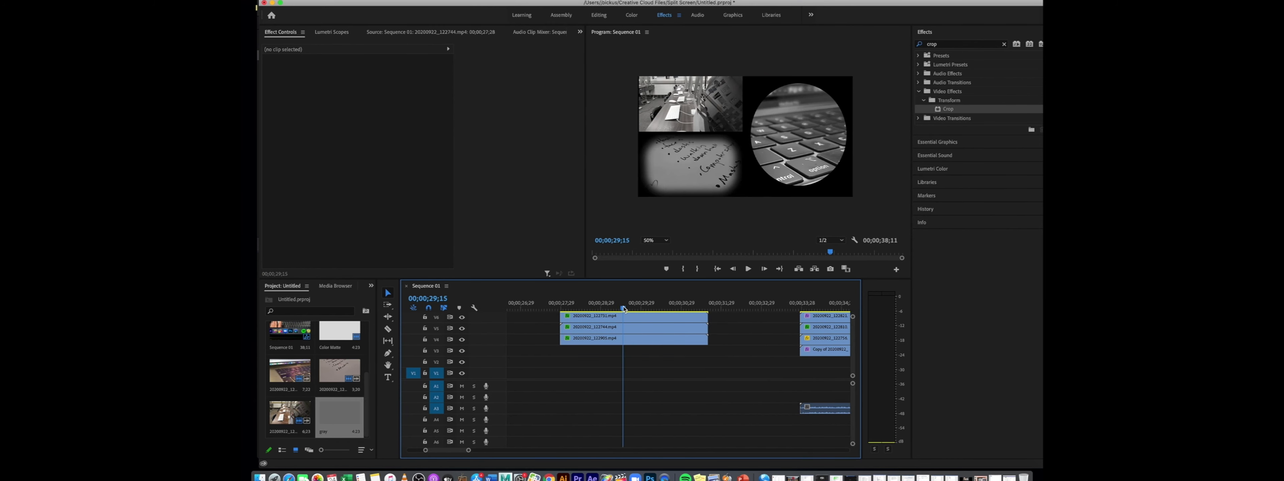
scroll(618, 329, up, 2)
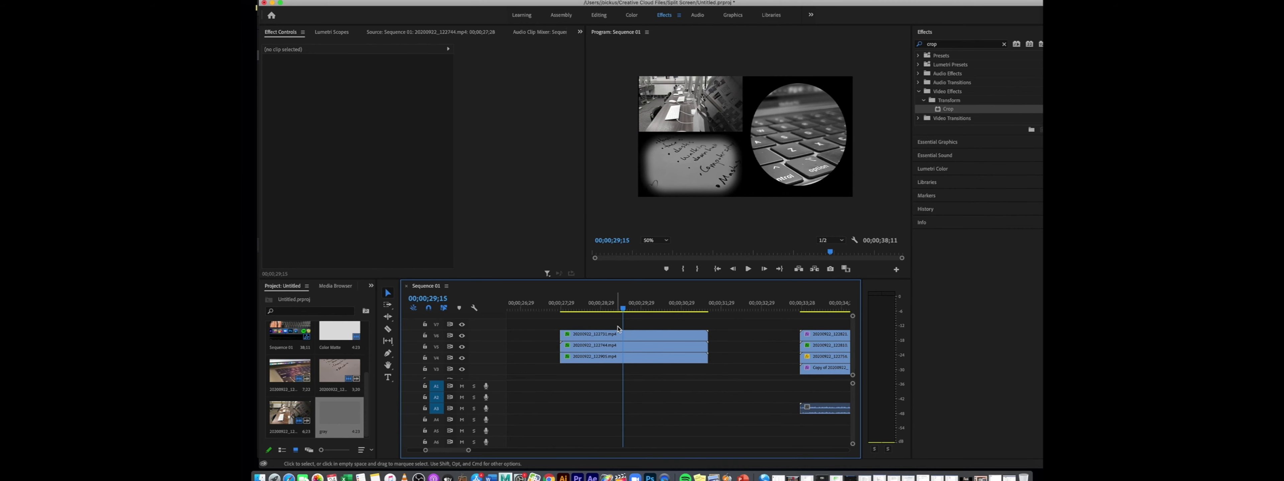
scroll(650, 335, left, 20)
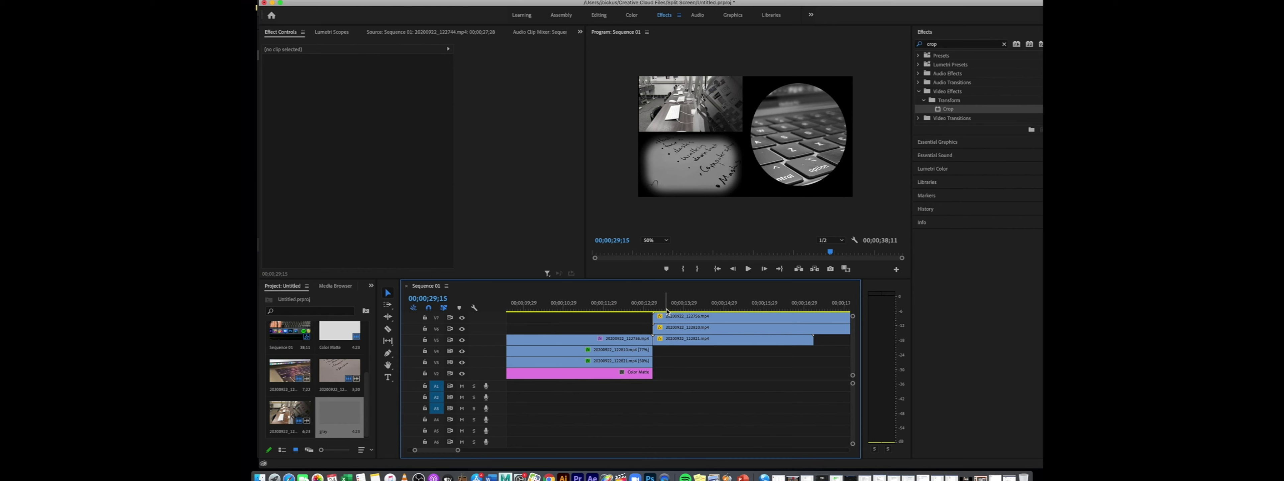
drag(671, 309, 558, 324)
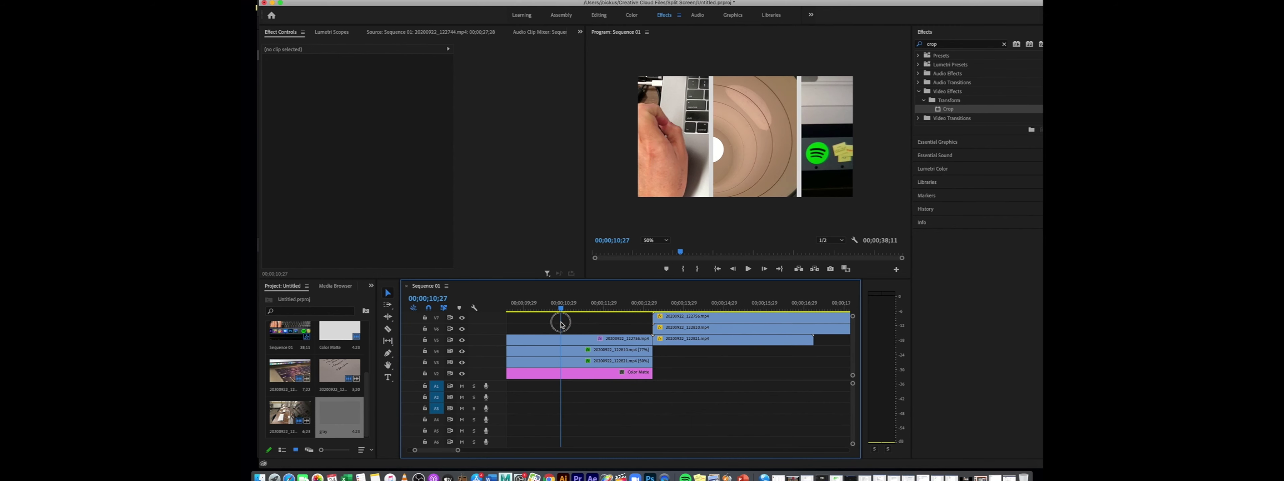
scroll(555, 327, down, 5)
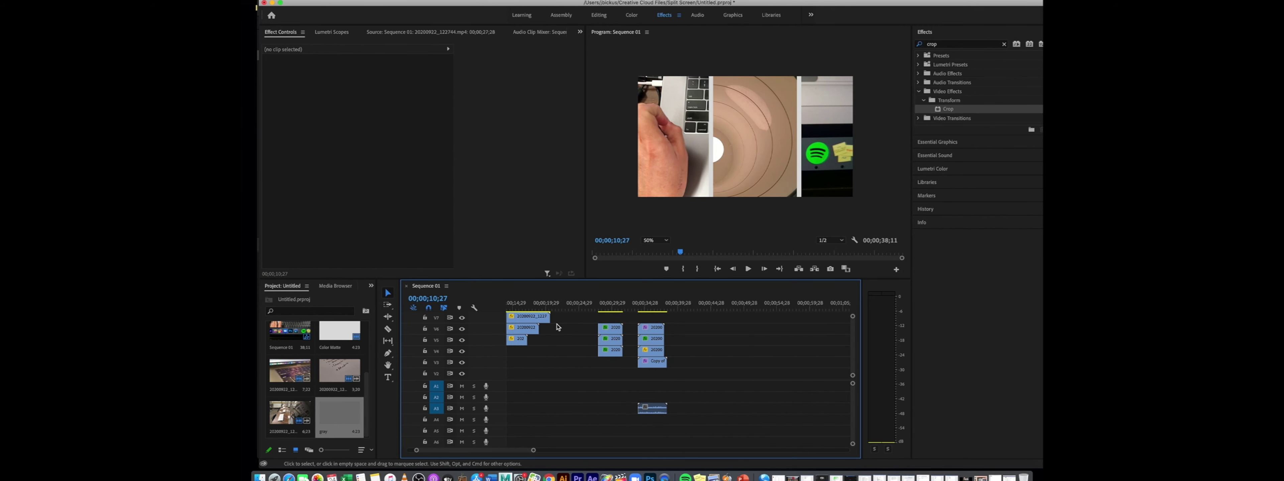
scroll(297, 333, down, 3)
- Stack three clips on V6, V5 and V4 near 41 seconds and select the keyboard clip at 42;19
click(297, 333)
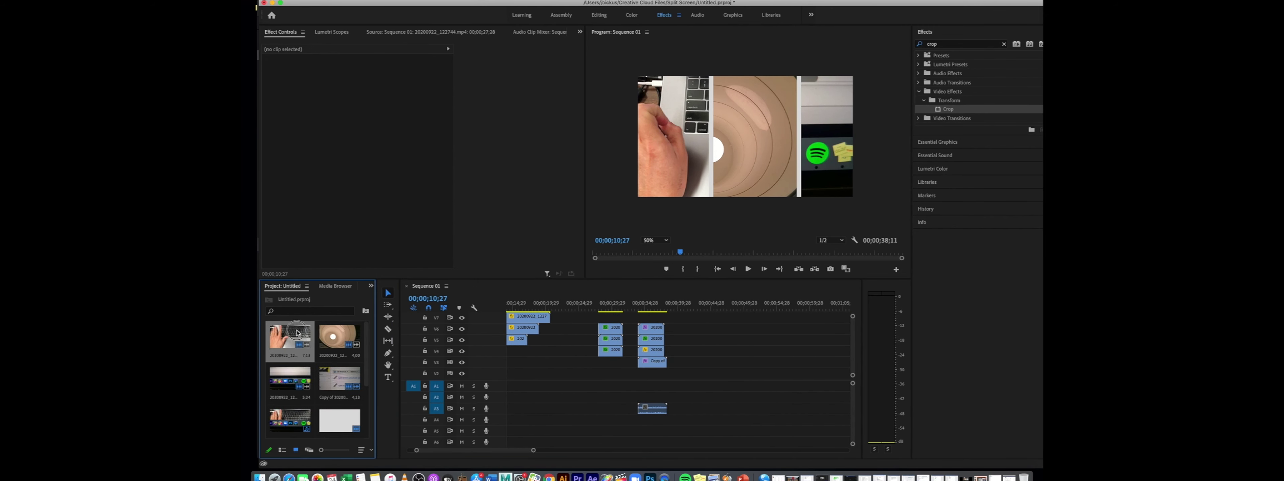
drag(297, 333, 682, 331)
drag(339, 339, 682, 343)
click(293, 417)
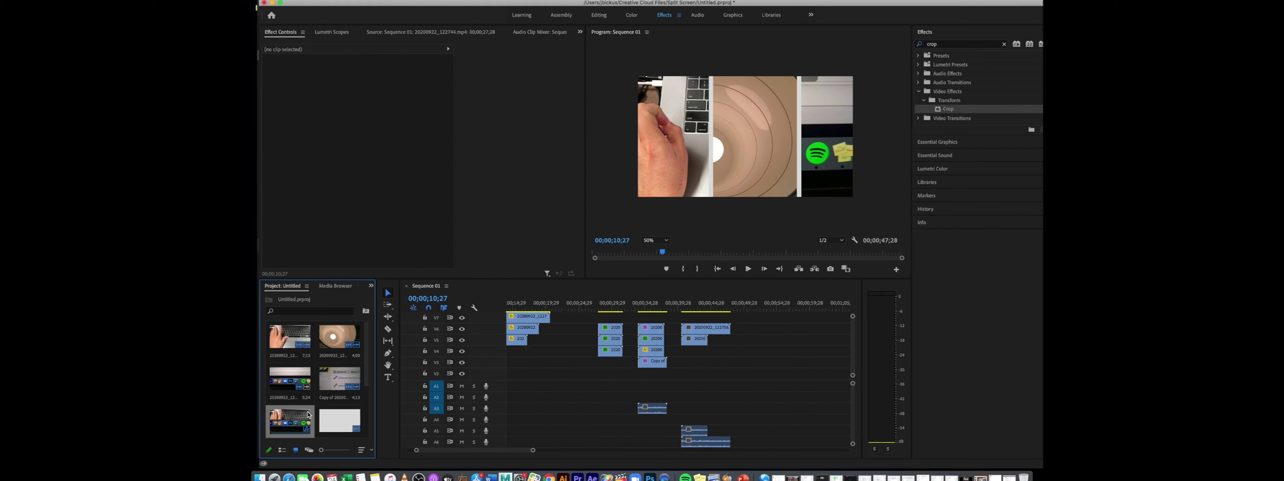
drag(339, 379, 691, 352)
drag(688, 309, 697, 310)
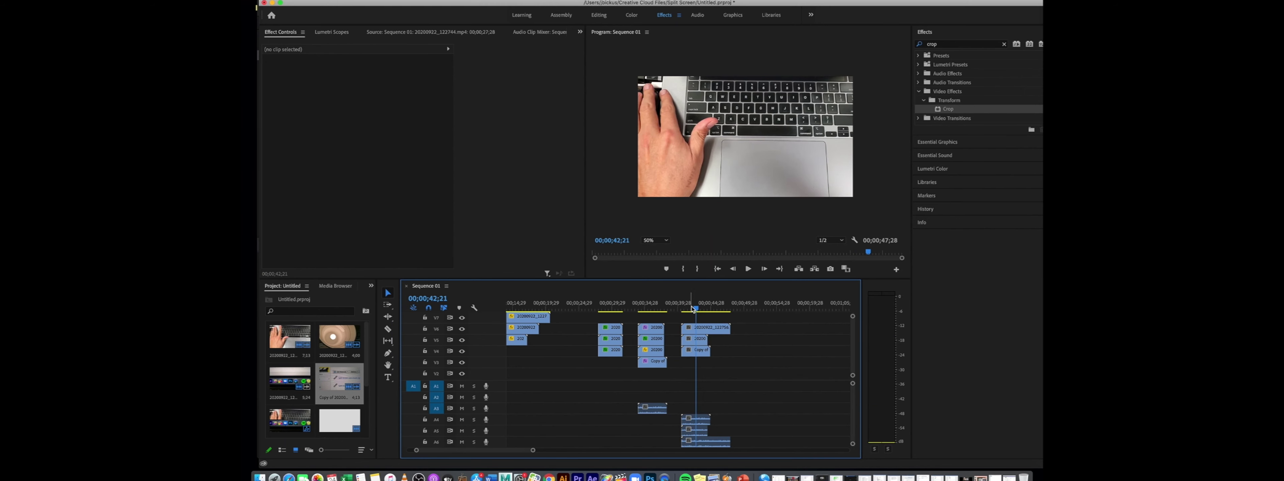
click(693, 329)
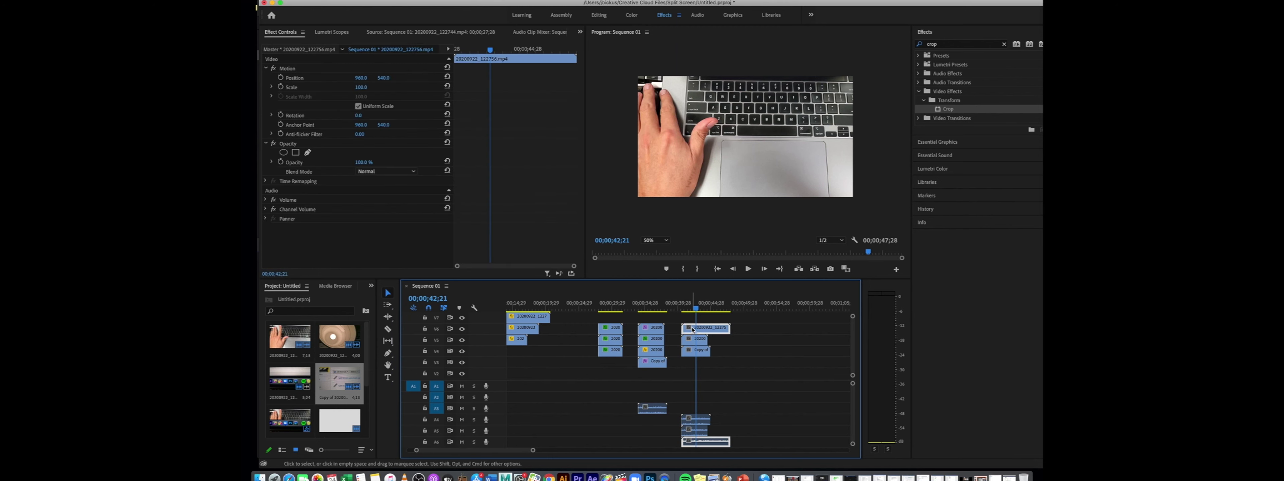
- Add an ellipse mask to the keyboard clip and unlink the V5 clip from its audio
click(284, 154)
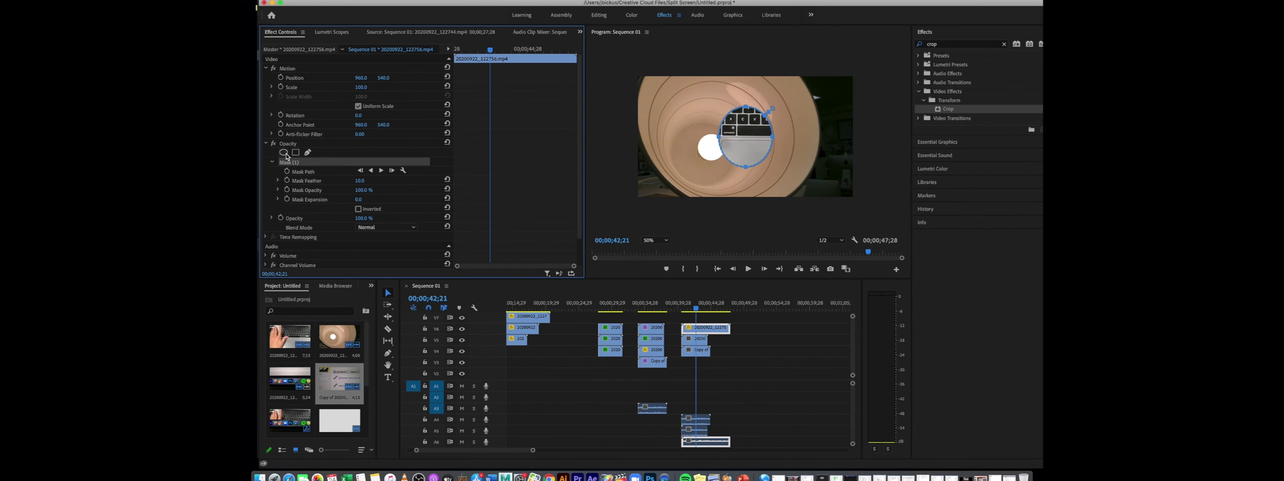
right_click(699, 343)
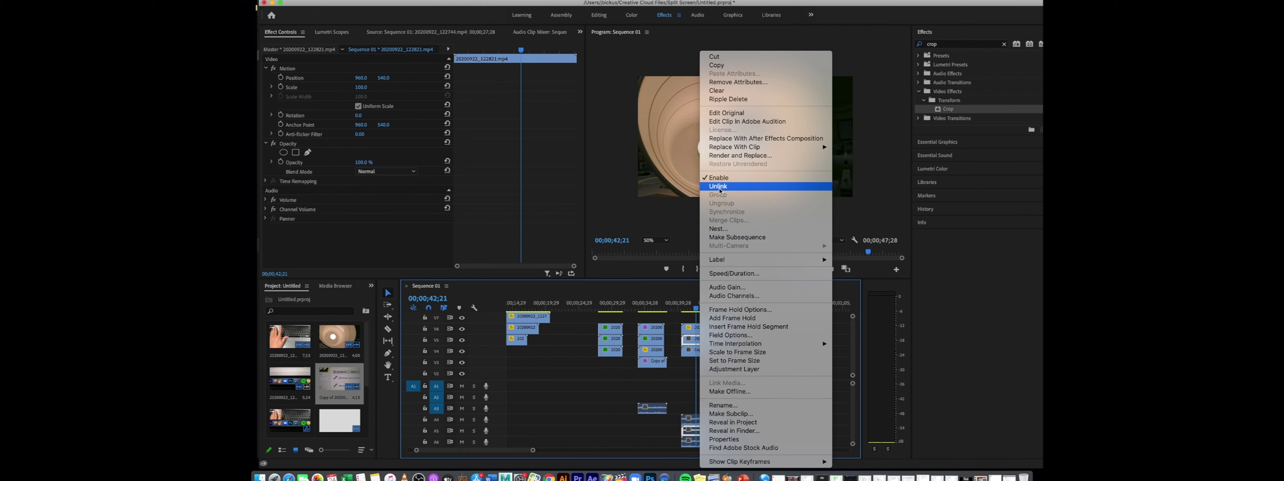
click(719, 187)
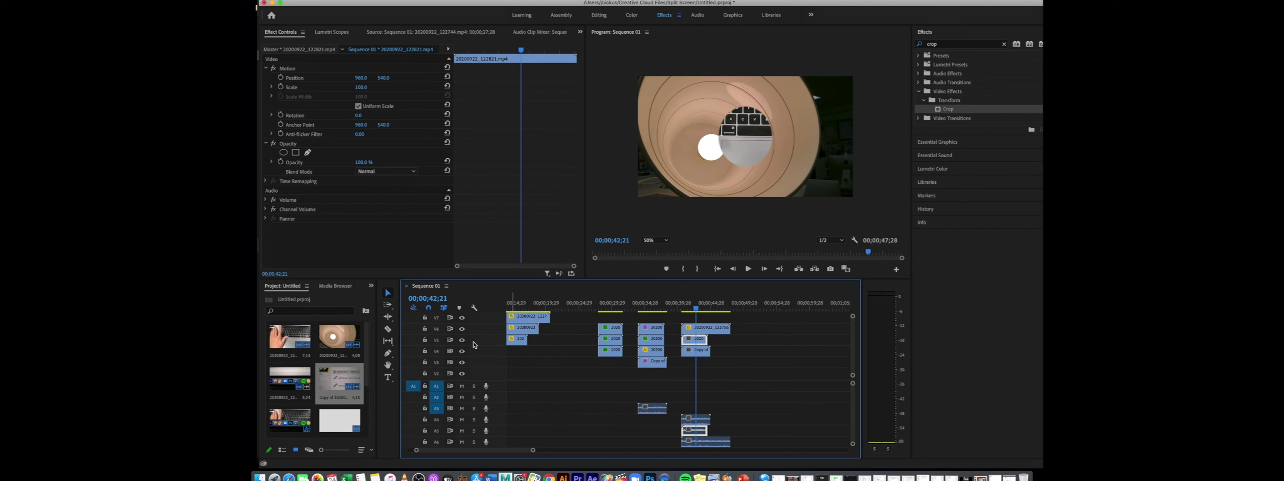
- Turn off track output for V5 and V4 and reselect the V6 keyboard clip
click(462, 340)
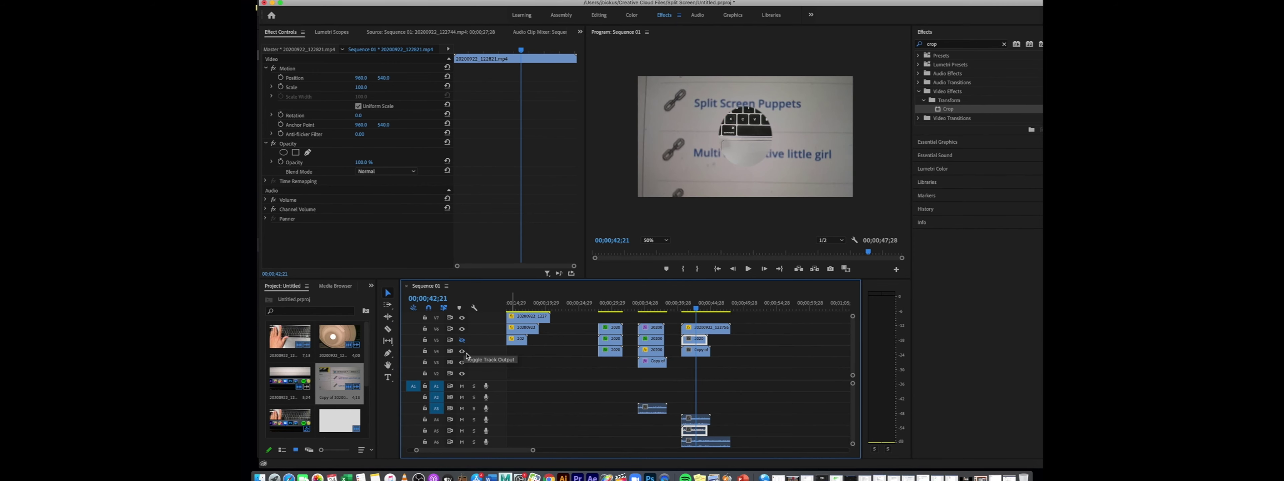
click(462, 351)
click(699, 330)
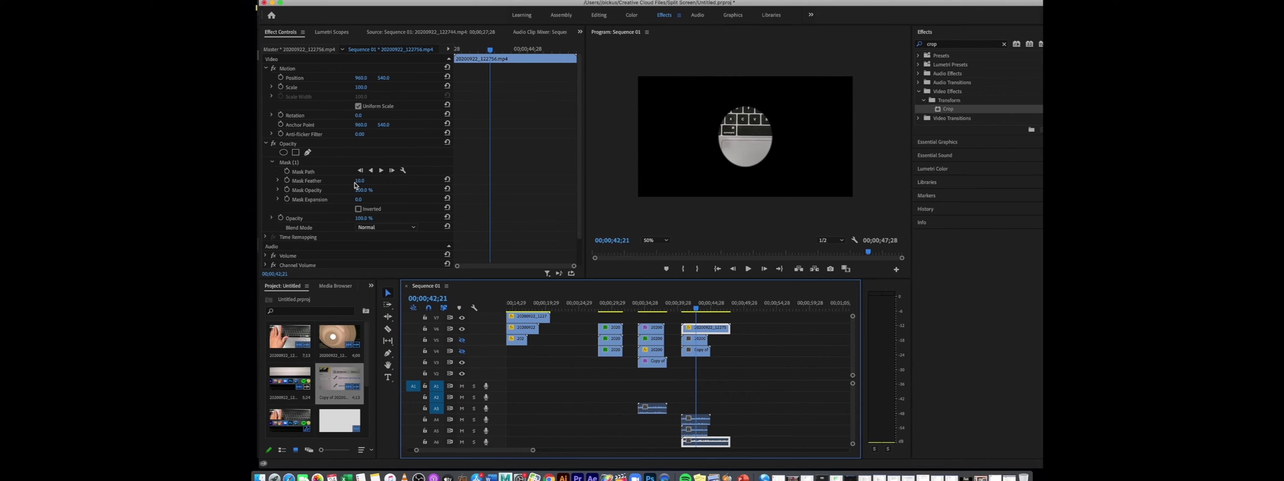
- Enlarge the keyboard clip's ellipse mask, re-enable track V5, and reduce Mask Feather to 0
drag(357, 201, 423, 183)
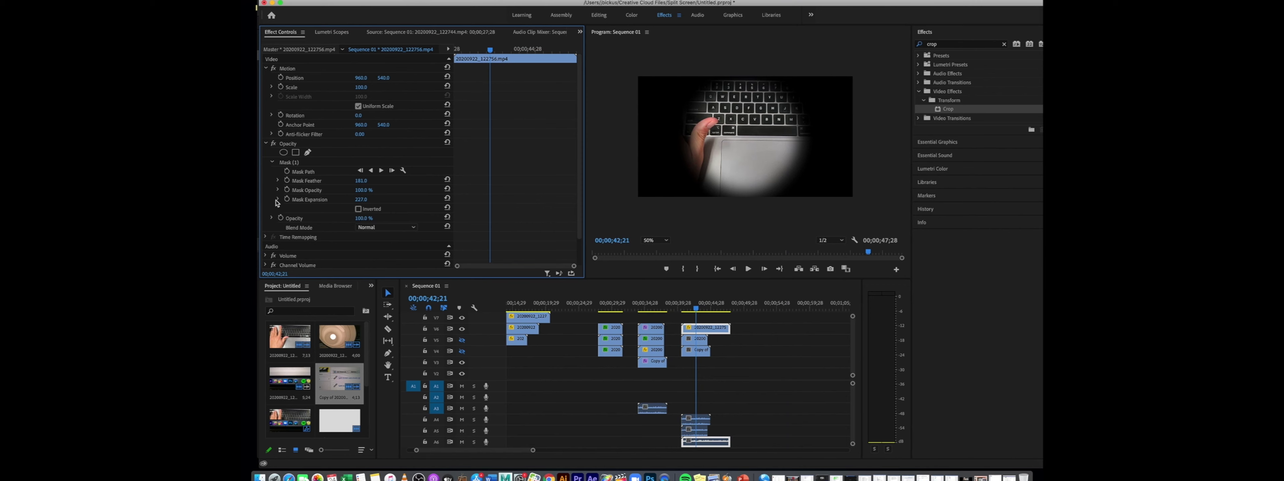
click(699, 340)
click(462, 341)
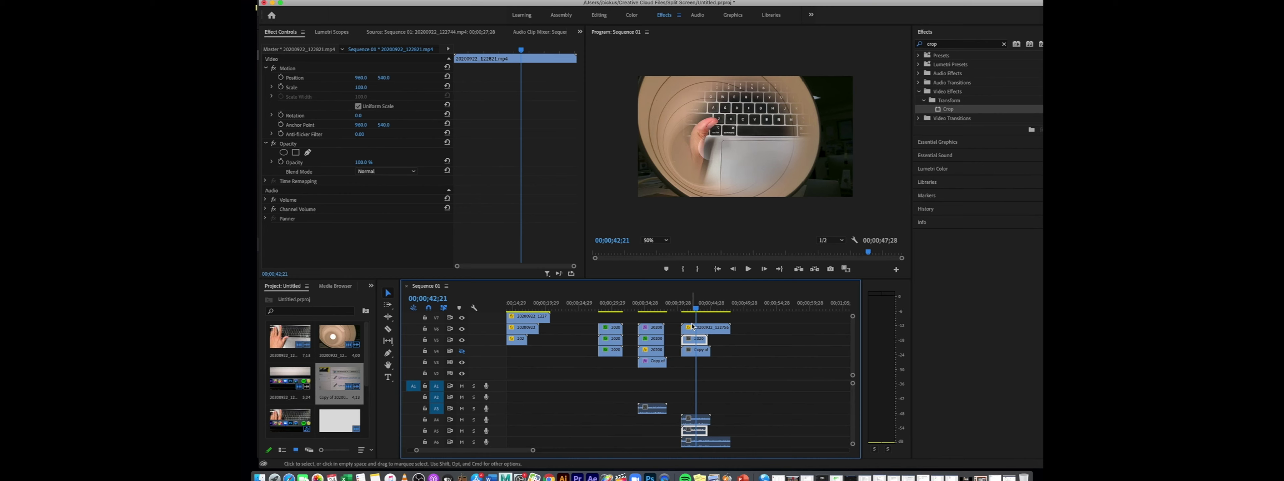
click(708, 328)
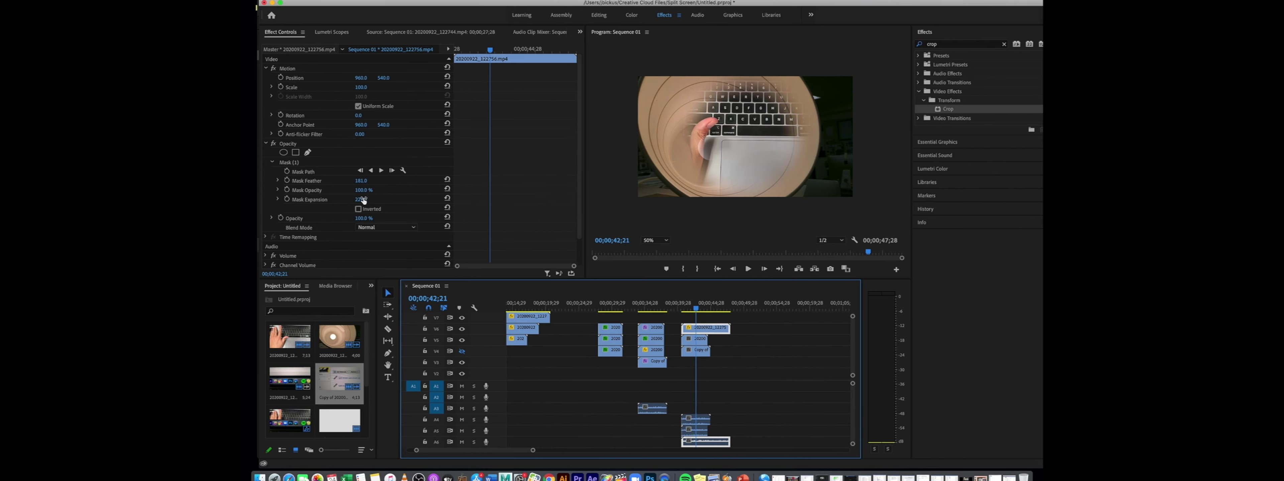
drag(361, 181, 279, 181)
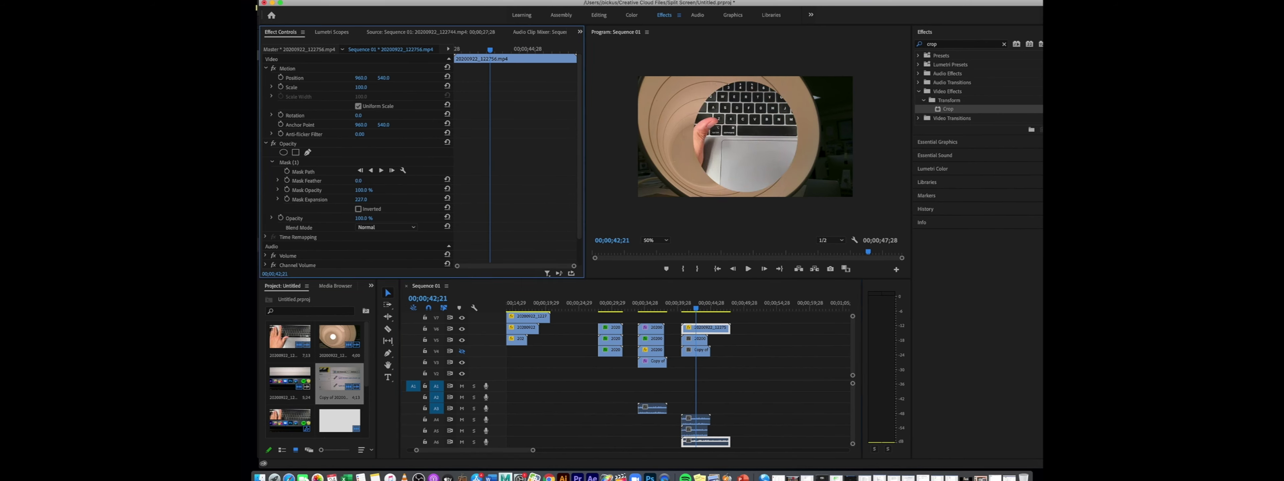
- Add a rectangle mask to the V5 clip, hide track V6, and expand the mask into a rounded shape
click(700, 340)
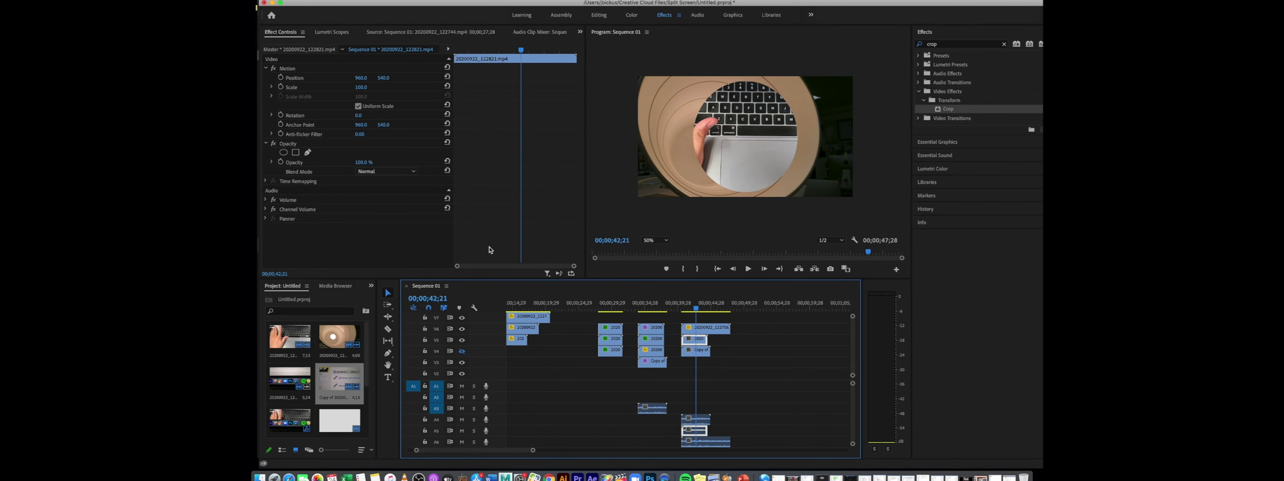
click(295, 152)
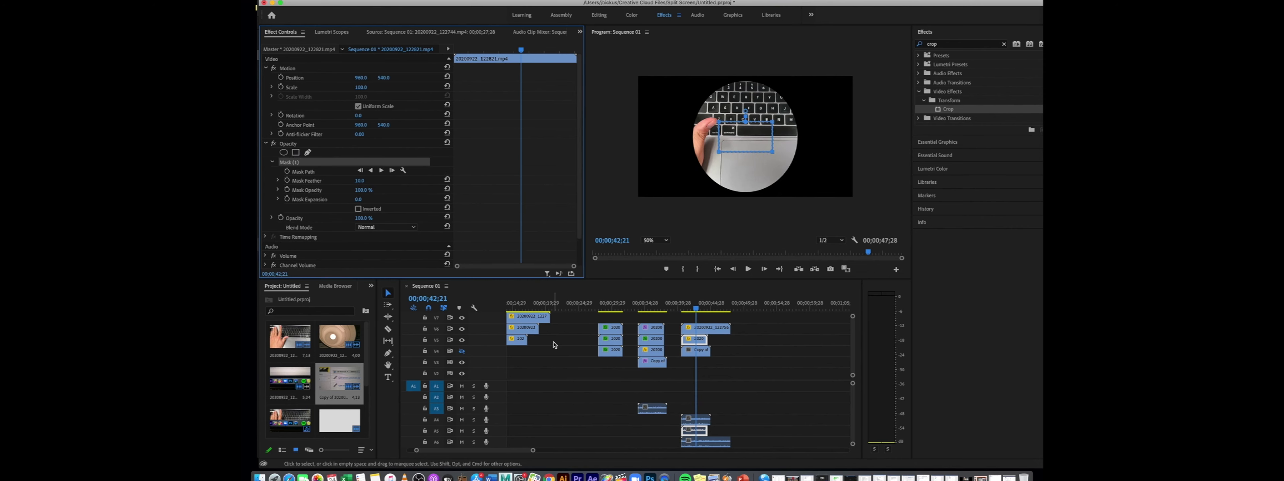
click(462, 329)
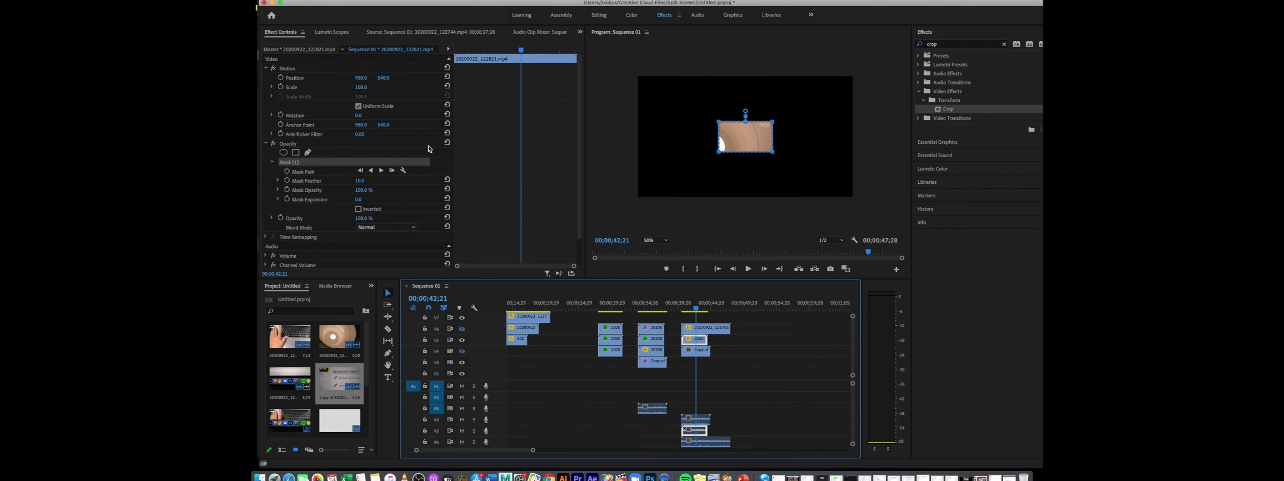
drag(358, 199, 719, 102)
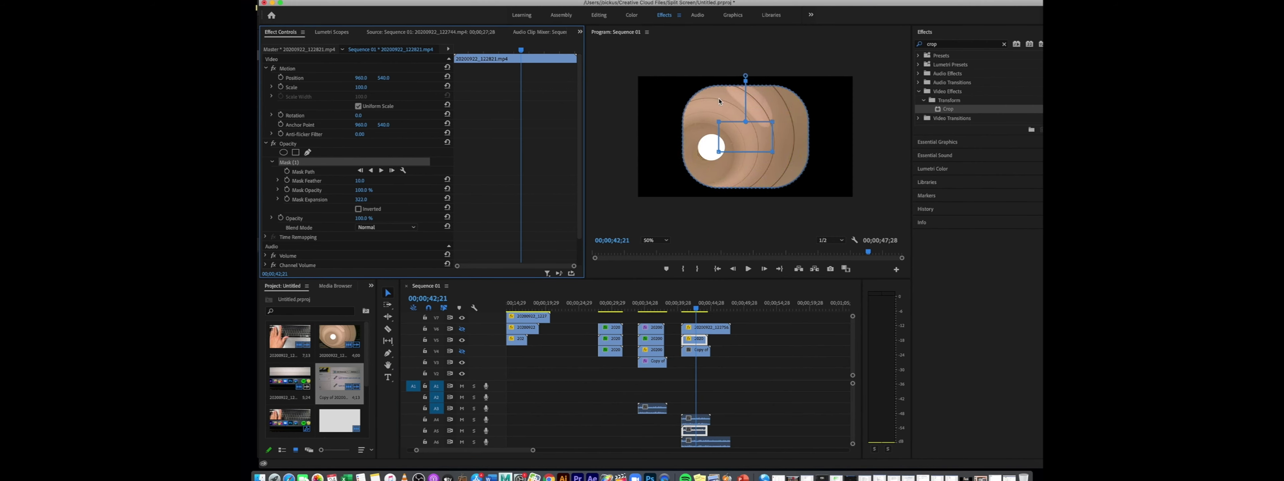
click(699, 93)
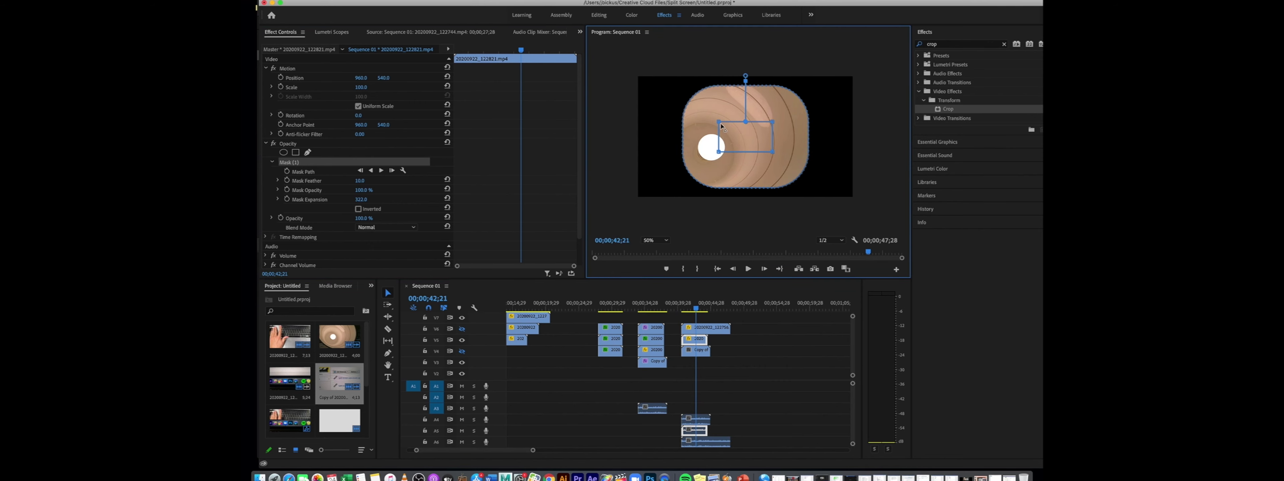
mouse_move(721, 126)
mouse_down()
mouse_move(710, 112)
mouse_move(720, 127)
mouse_up()
- Scale the V5 clip down to 54% and resize the rounded mask to fit
click(365, 203)
drag(361, 200, 330, 200)
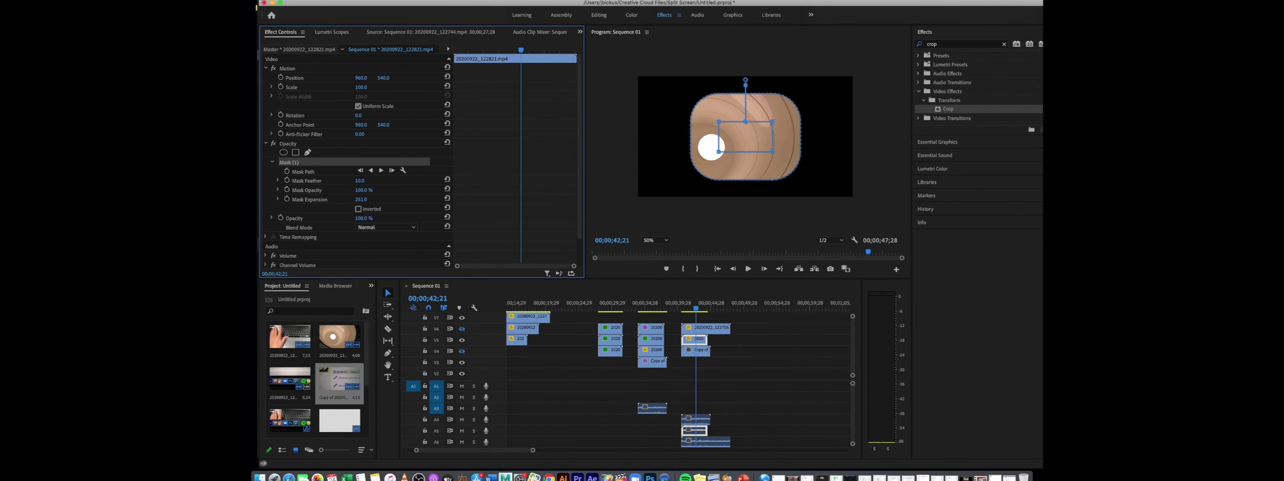
click(688, 297)
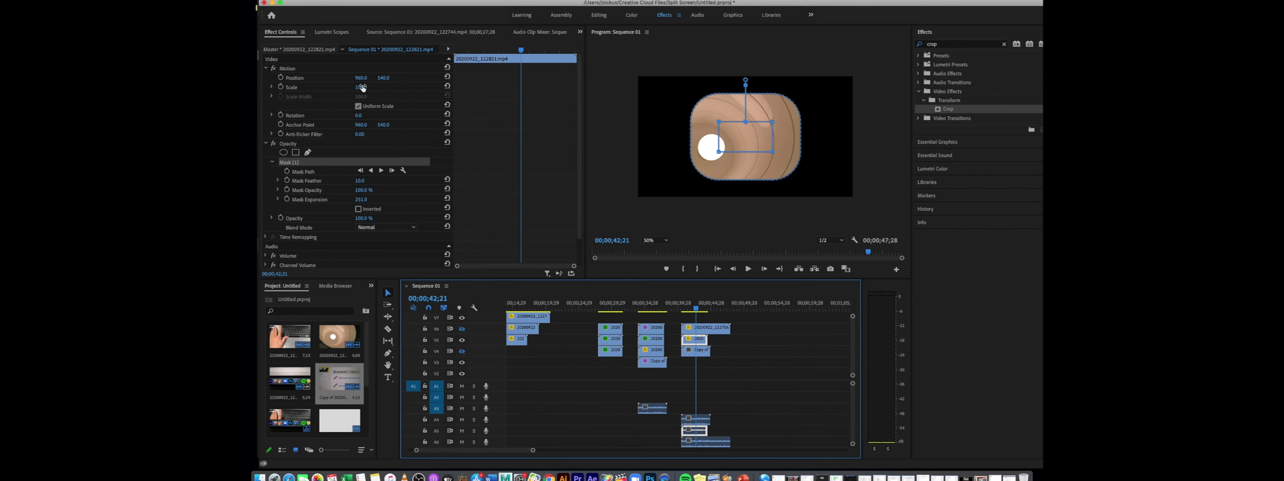
drag(362, 88, 339, 88)
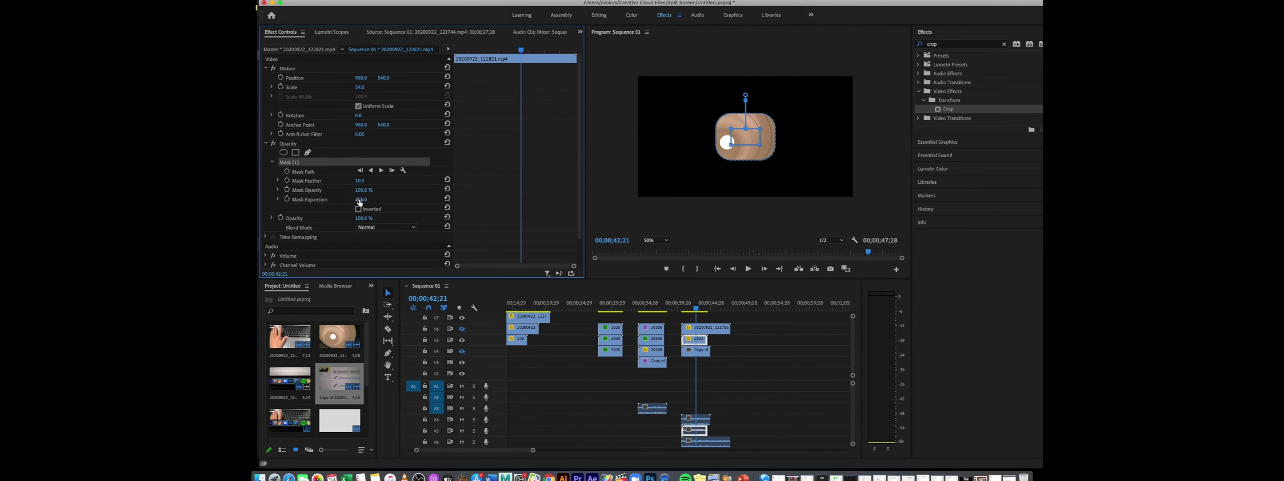
mouse_move(360, 200)
mouse_down()
mouse_move(449, 200)
mouse_move(378, 200)
mouse_up()
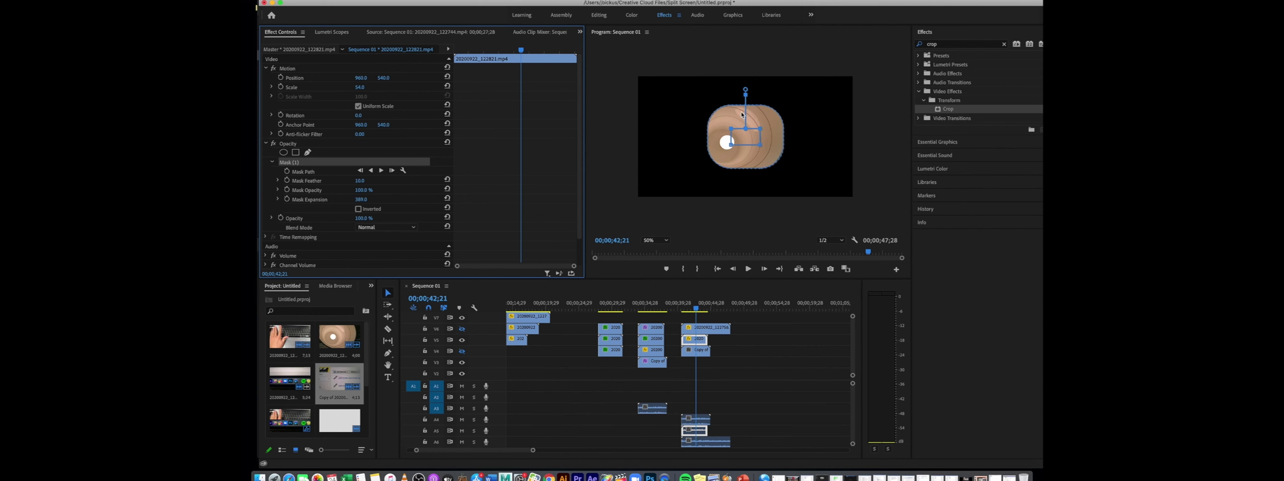
- Try rotating the clip, enlarge the preview to 75%, then undo the skew and rotation
drag(733, 130, 763, 140)
key(shift+Left)
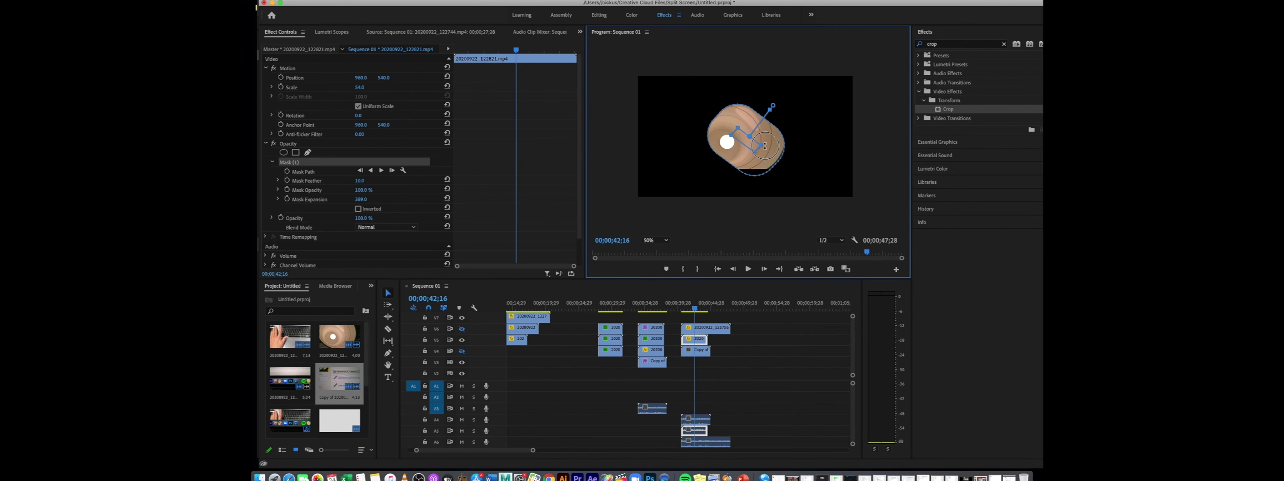
key(equal)
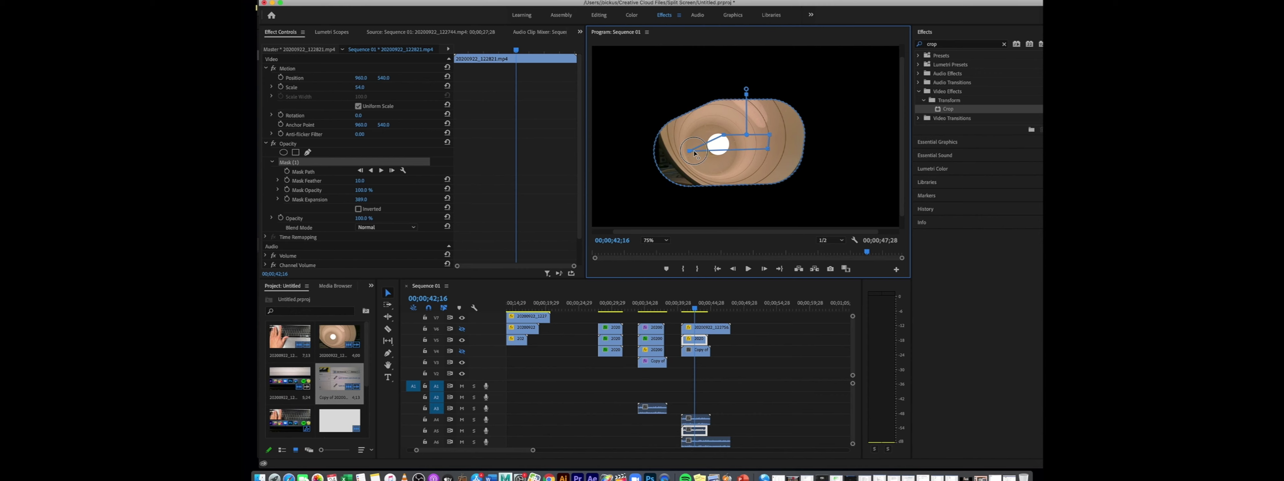
key(cmd+z)
right_click(762, 140)
key(Escape)
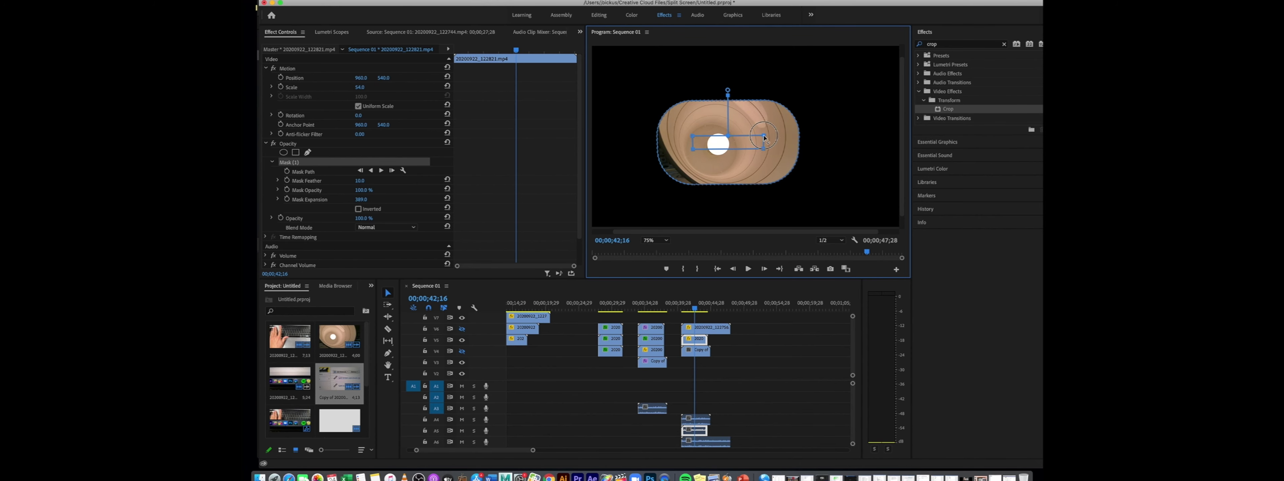
- At 42;00, show track V6 and shrink the keyboard circle to about 58% in the upper left
click(691, 305)
click(462, 329)
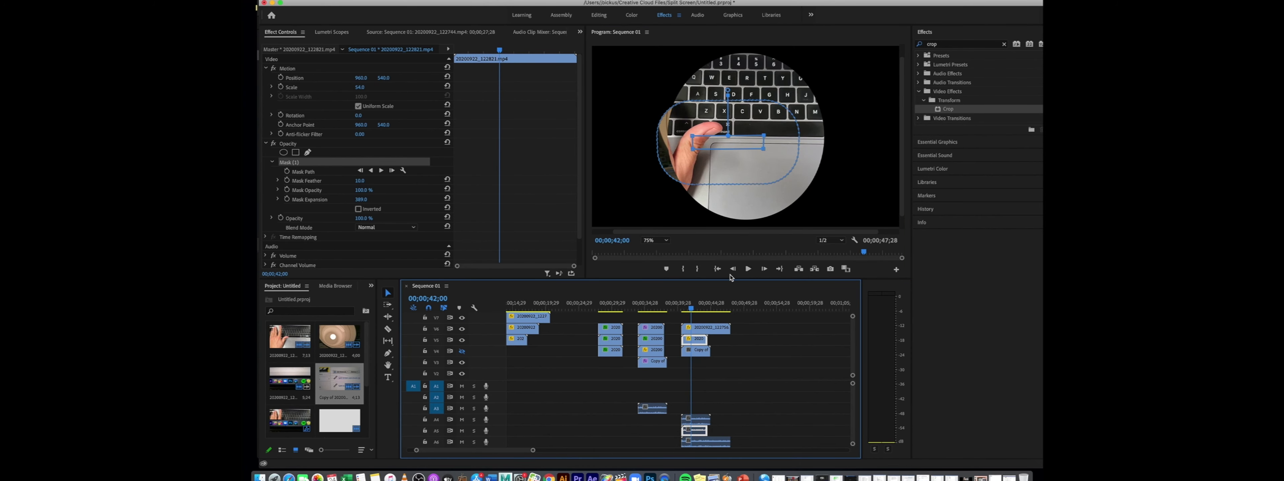
click(702, 328)
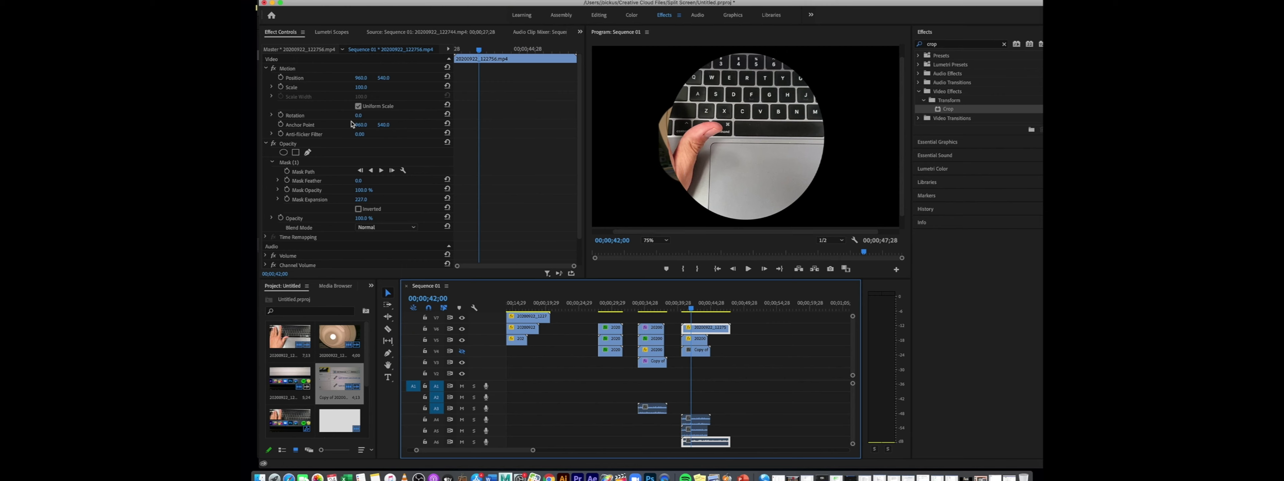
click(315, 79)
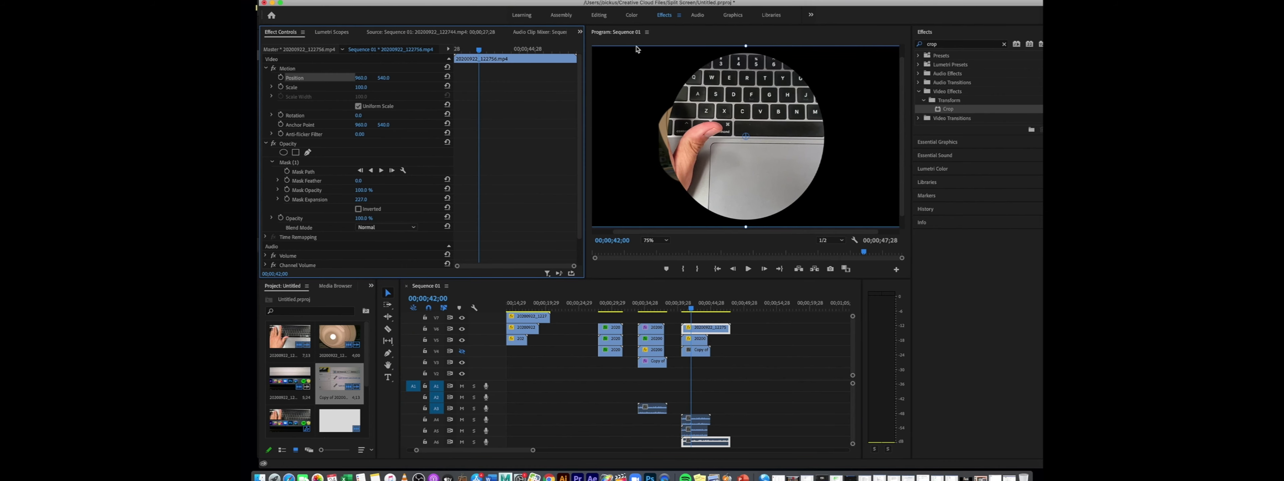
drag(830, 77, 769, 87)
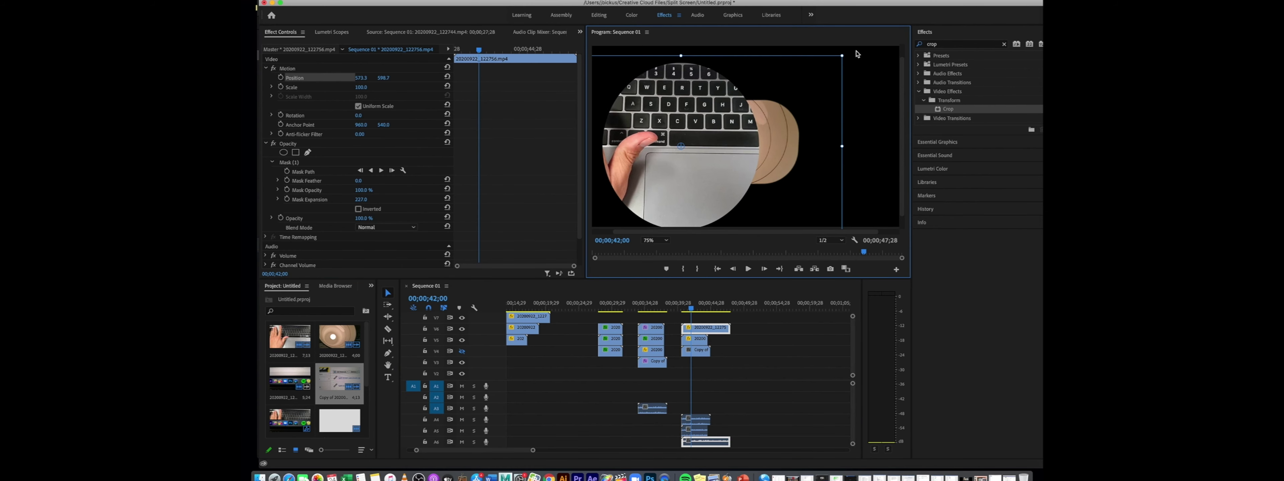
drag(841, 55, 804, 92)
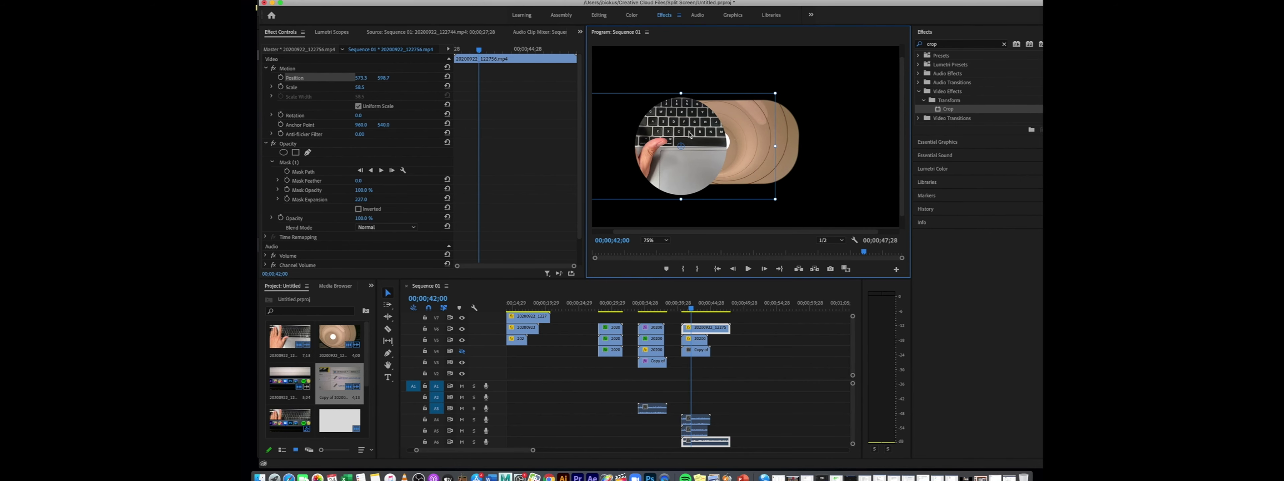
drag(681, 132, 646, 111)
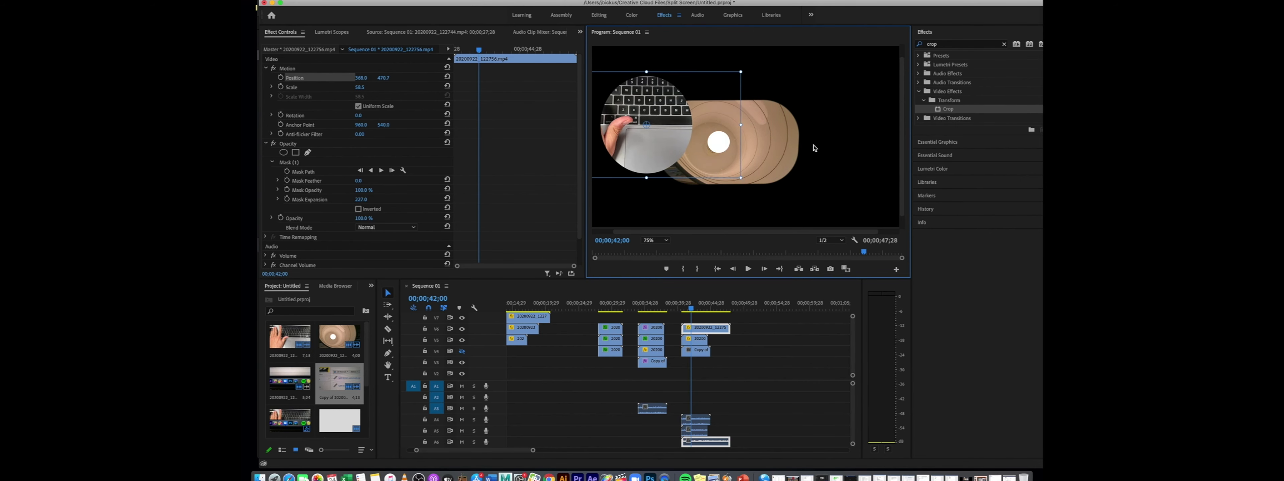
- Move the V5 bowl clip to the upper right and enlarge it to about 68%
click(696, 339)
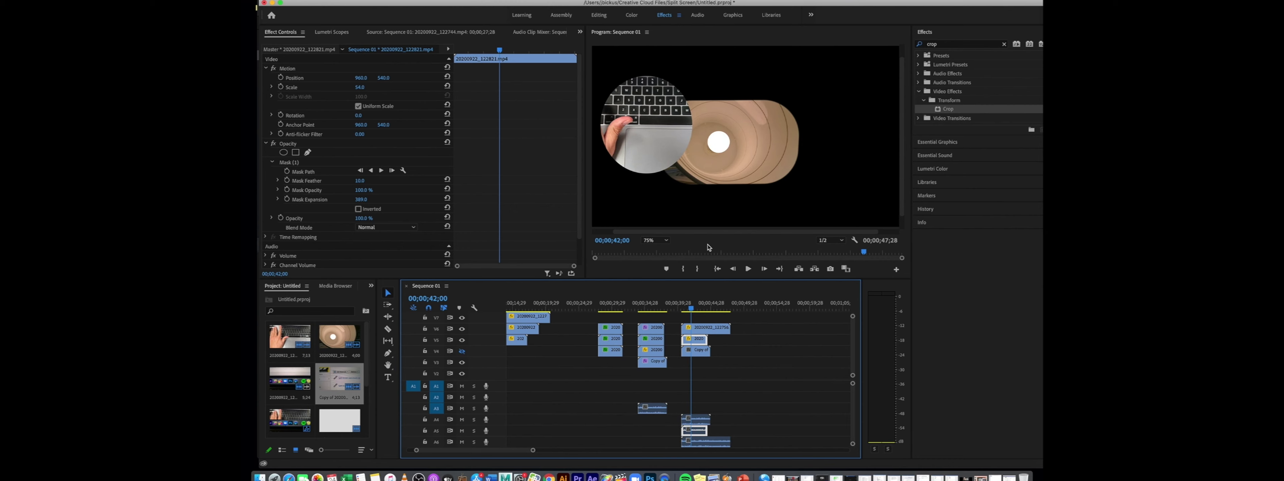
click(722, 145)
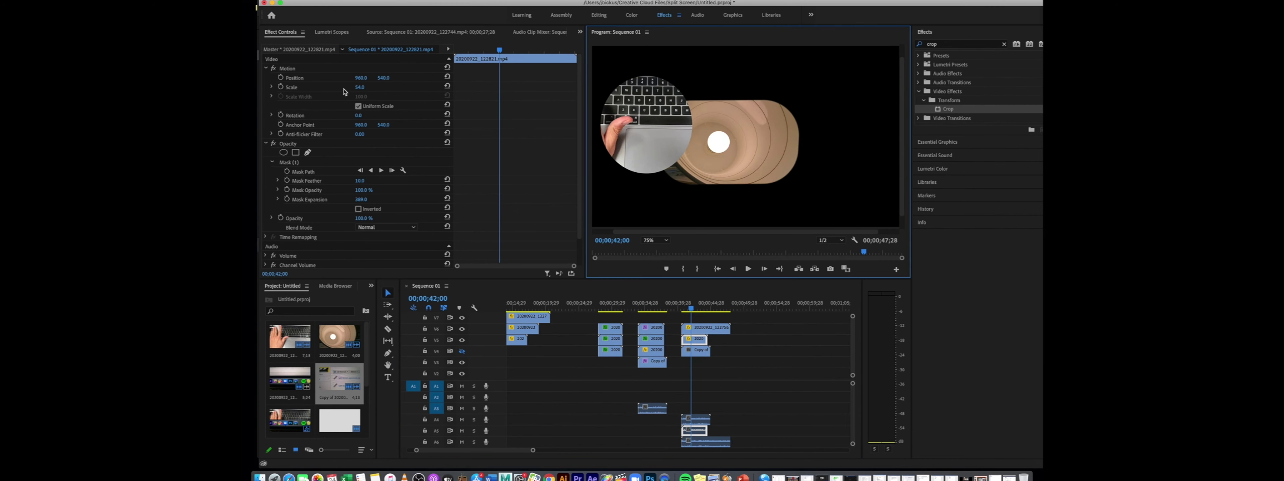
click(325, 78)
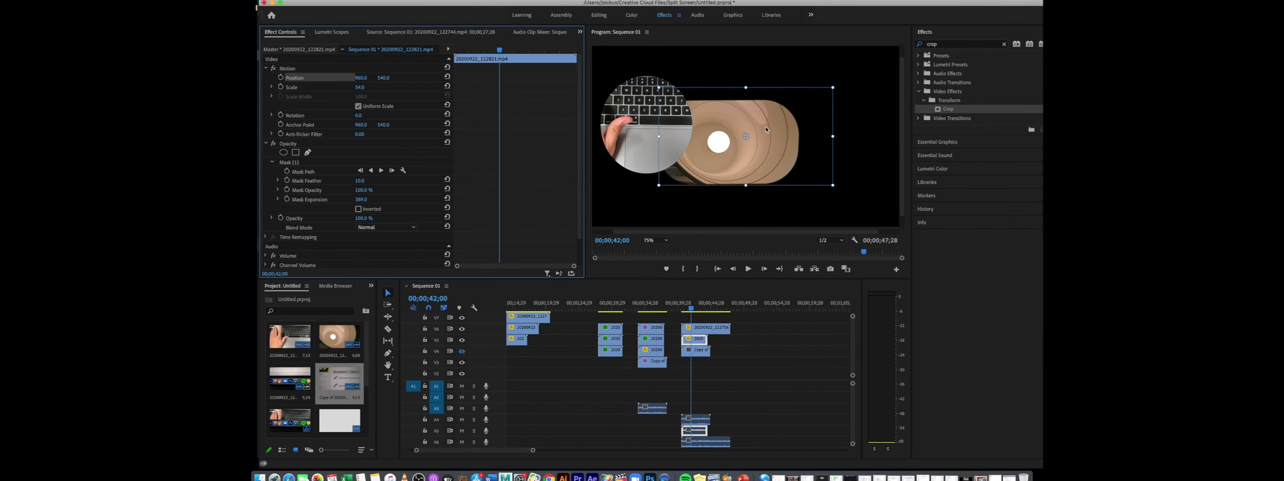
drag(765, 130, 822, 102)
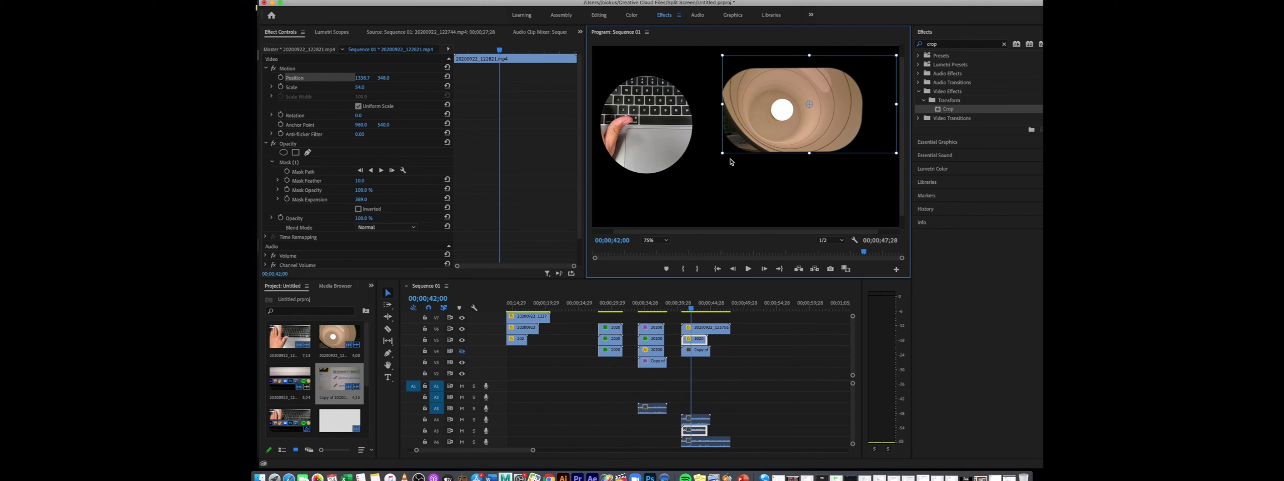
drag(722, 153, 708, 169)
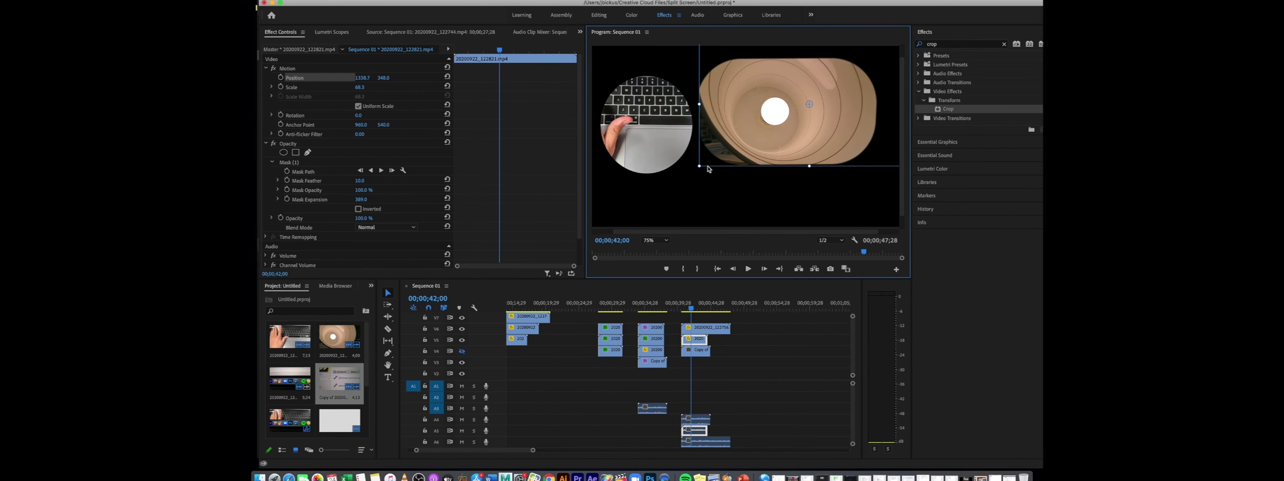
drag(746, 143, 760, 139)
click(696, 350)
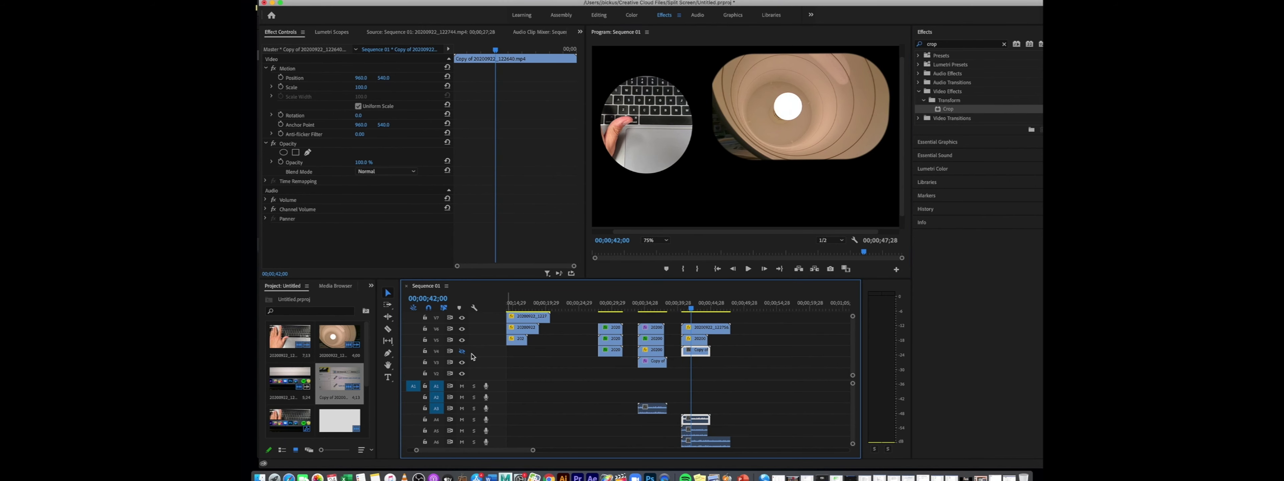
- Show track V4, scale the Split Screen Puppets clip to 56%, and hide tracks V6 and V5
click(462, 352)
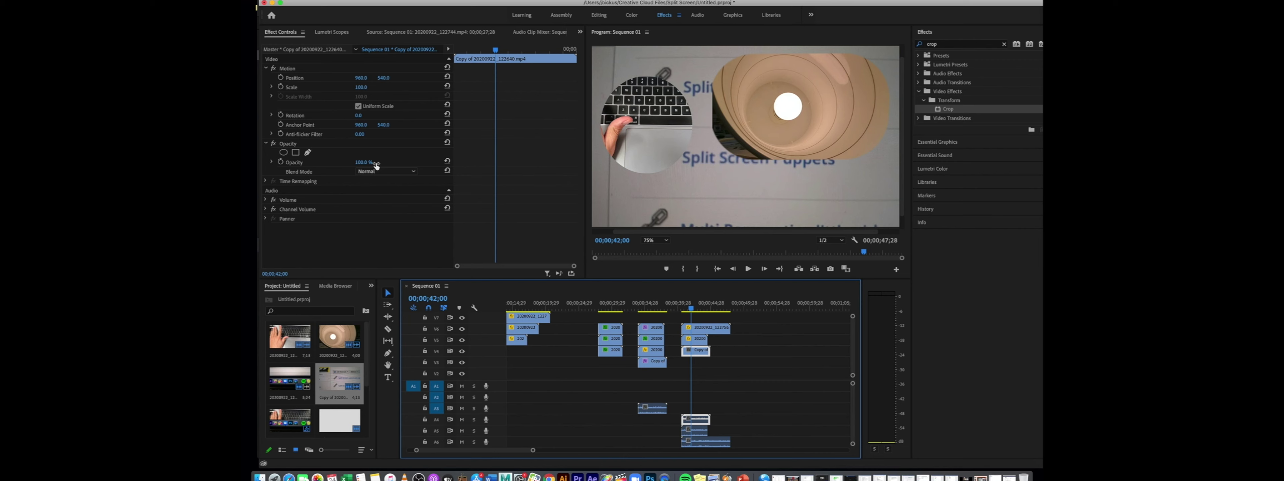
drag(361, 87, 339, 88)
click(721, 172)
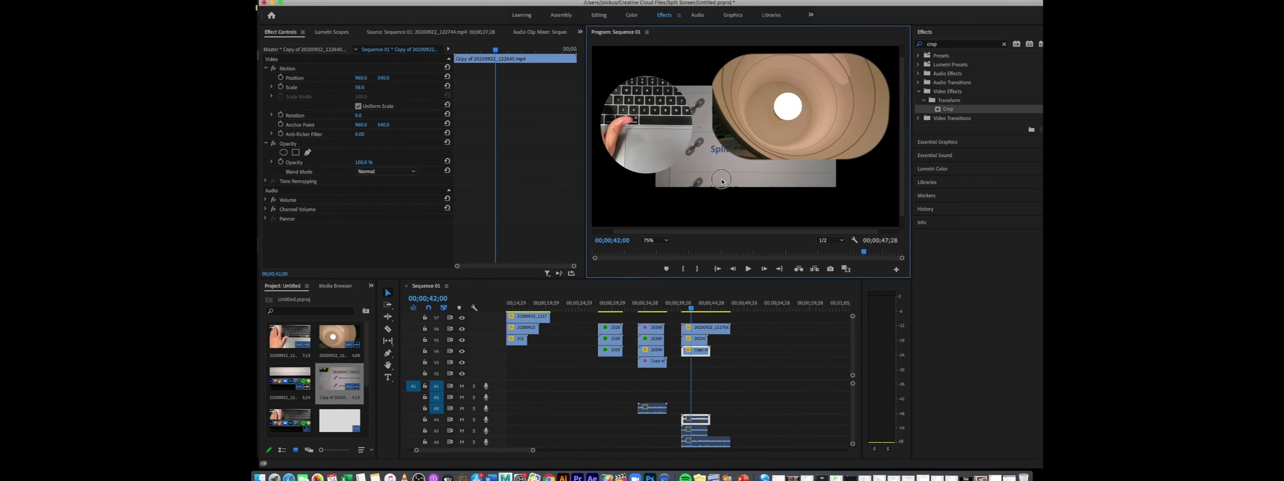
click(334, 77)
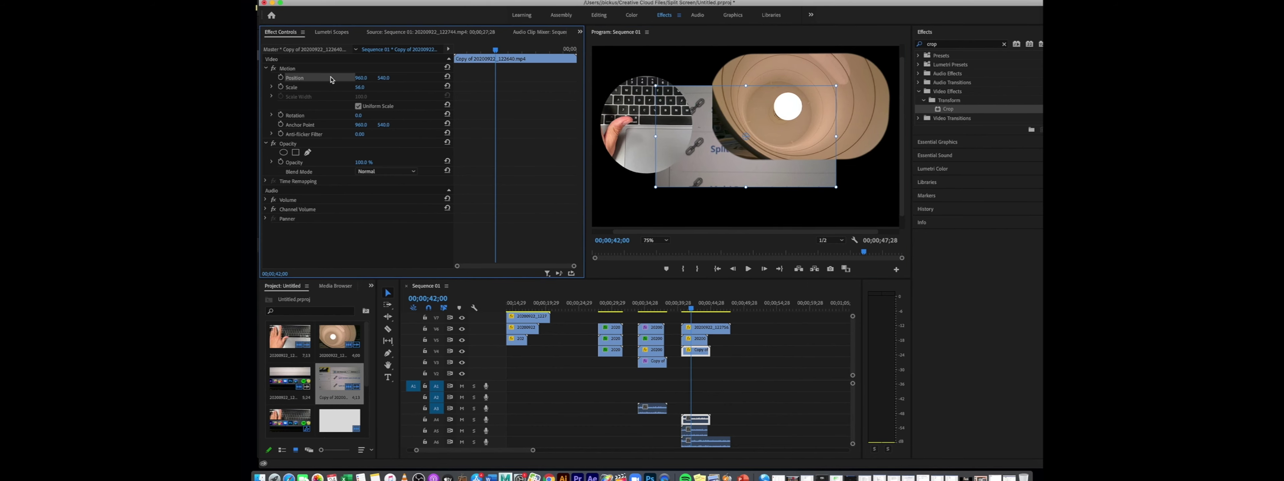
click(462, 329)
click(462, 340)
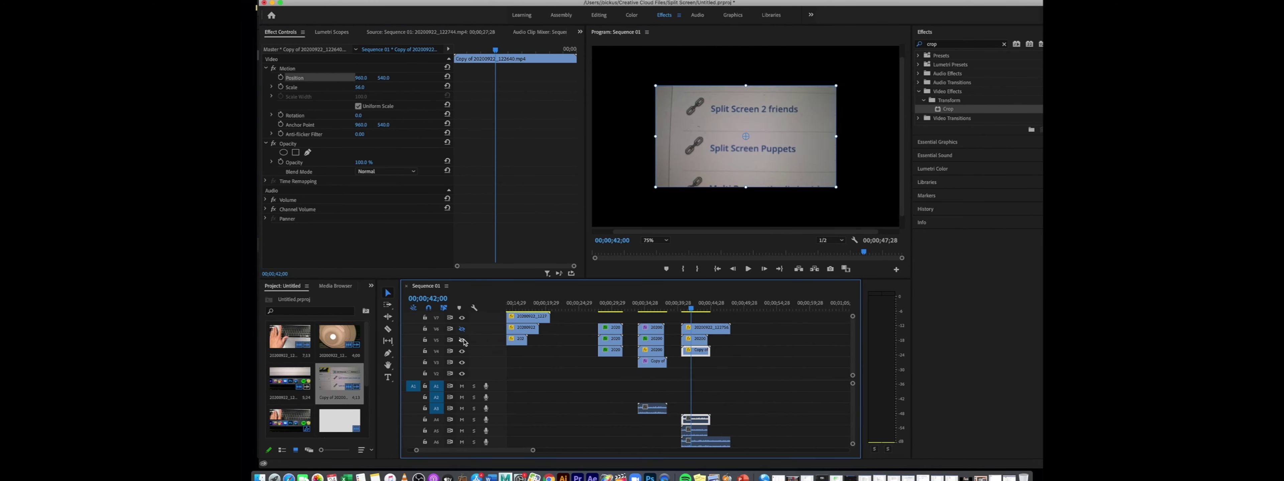
- Draw a three-point triangle mask on the V4 clip and fine-tune its corners
click(307, 152)
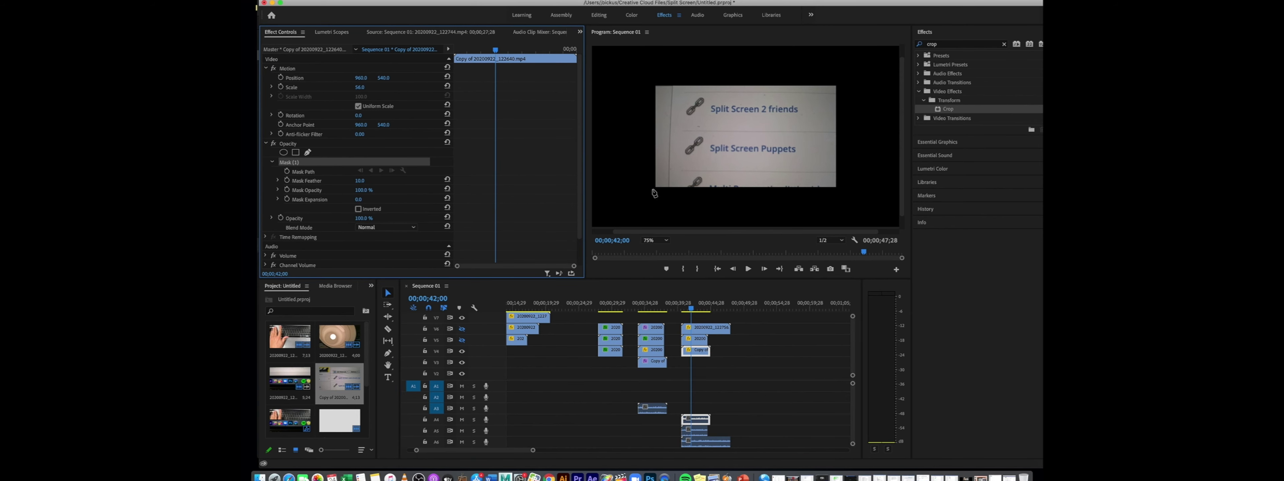
click(653, 189)
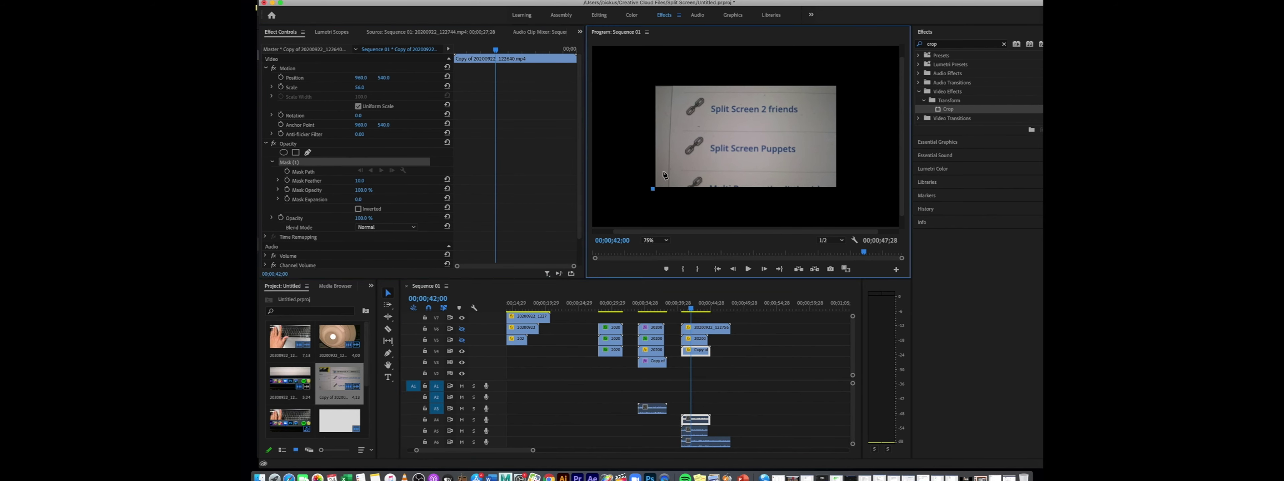
click(741, 103)
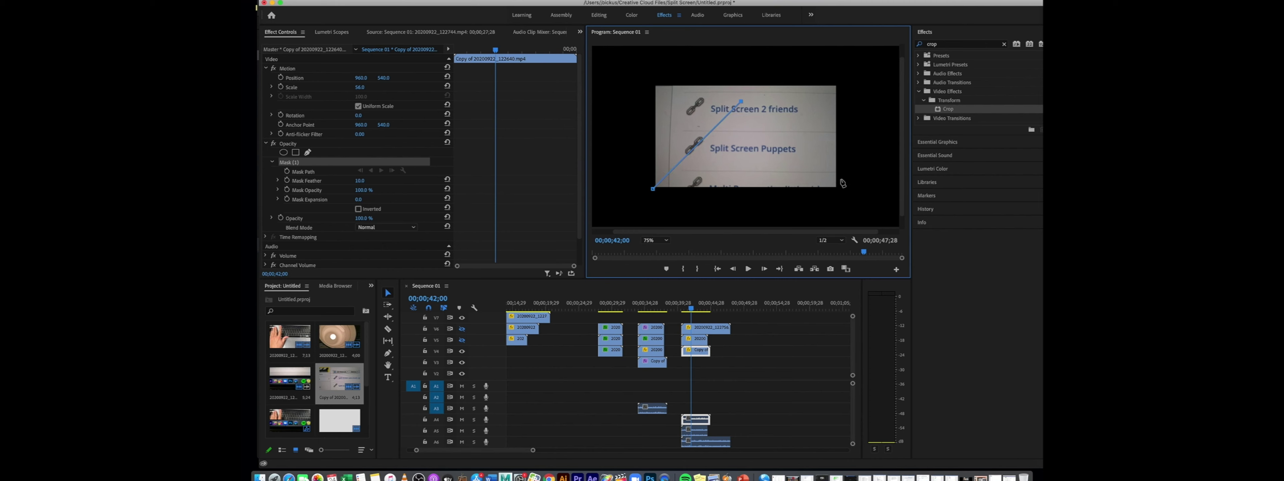
click(847, 196)
key(super+z)
click(841, 194)
click(653, 190)
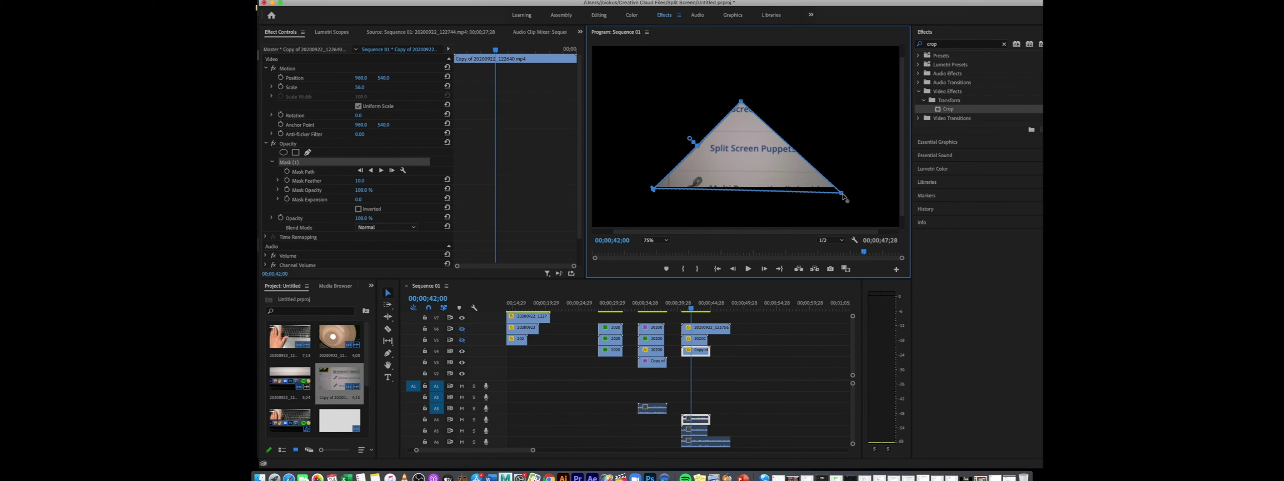
drag(845, 198, 837, 190)
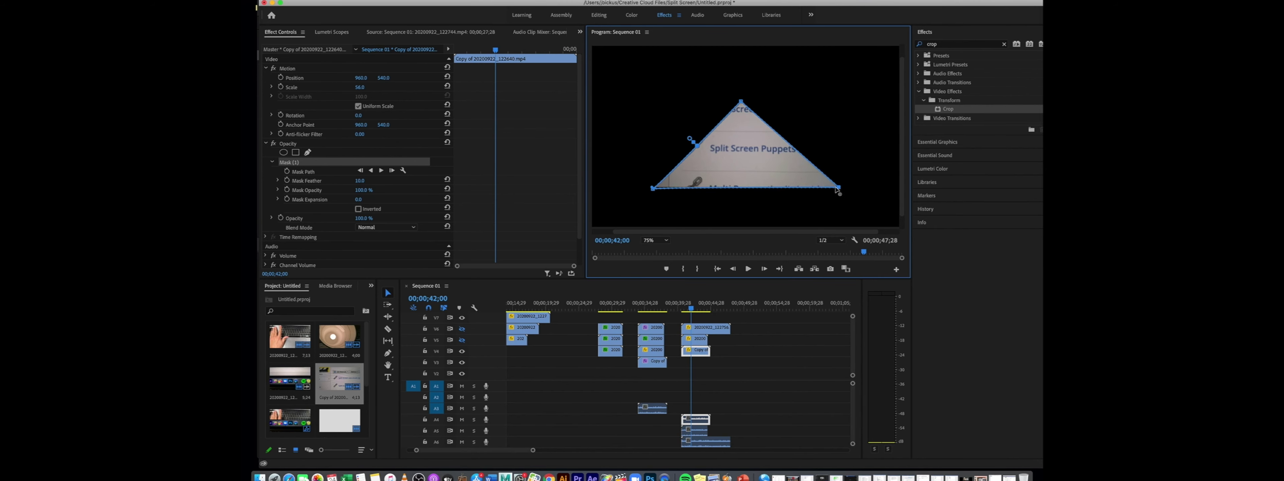
drag(653, 189, 654, 190)
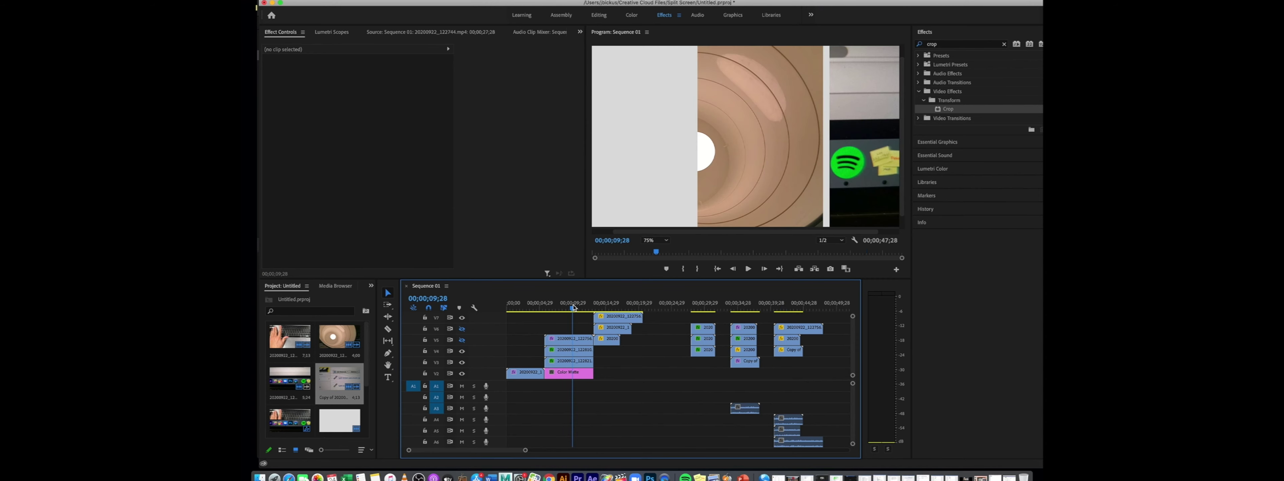
- Scrub to 00;00;41;27 and turn tracks V6 and V5 output back on
drag(567, 303, 607, 312)
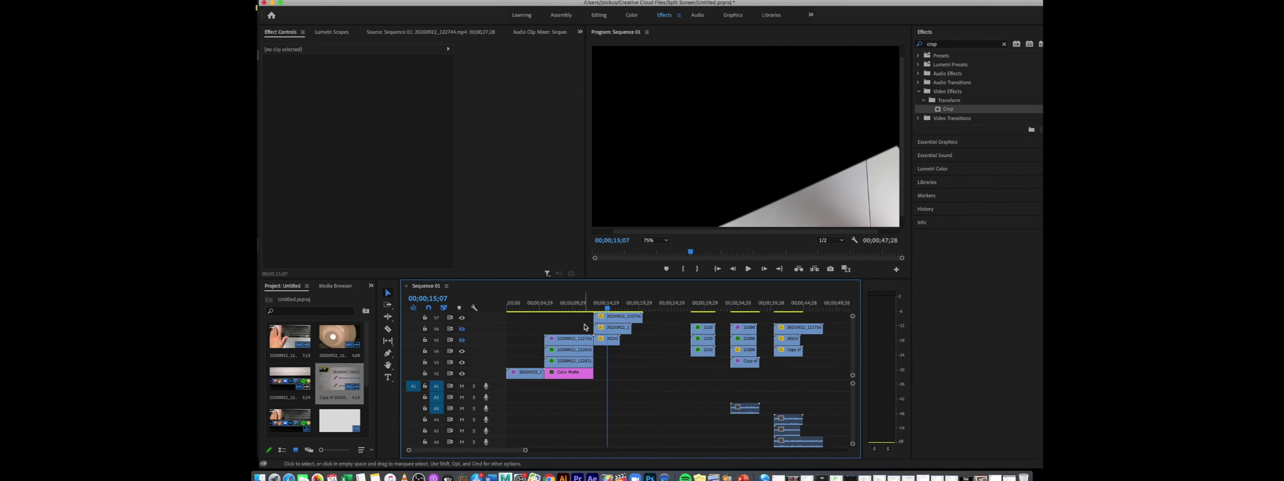
click(461, 328)
click(461, 340)
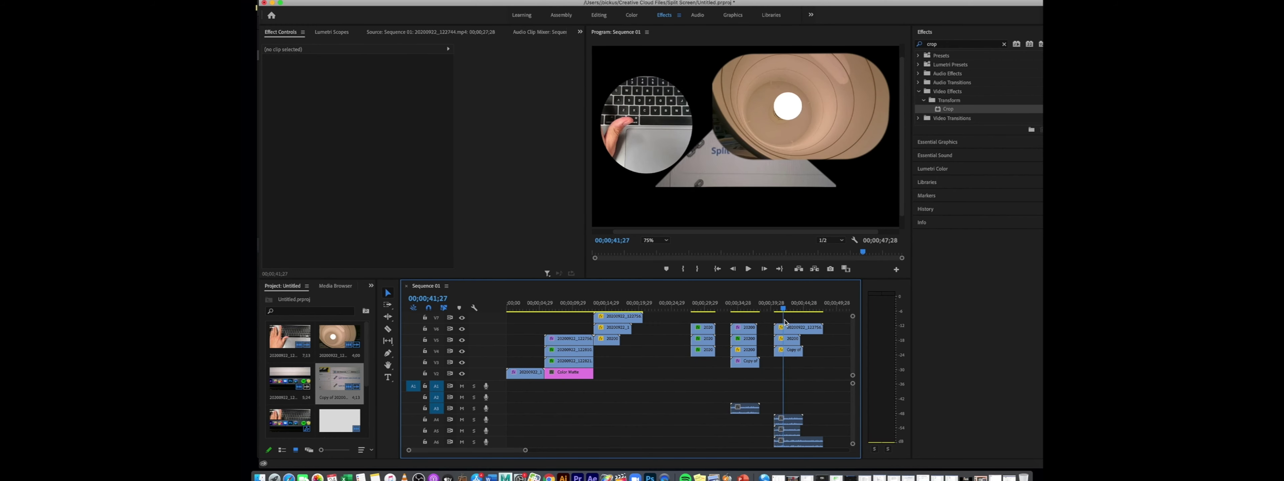
- Move the V4 triangle clip down-left to position 754.7, 773.0
click(783, 352)
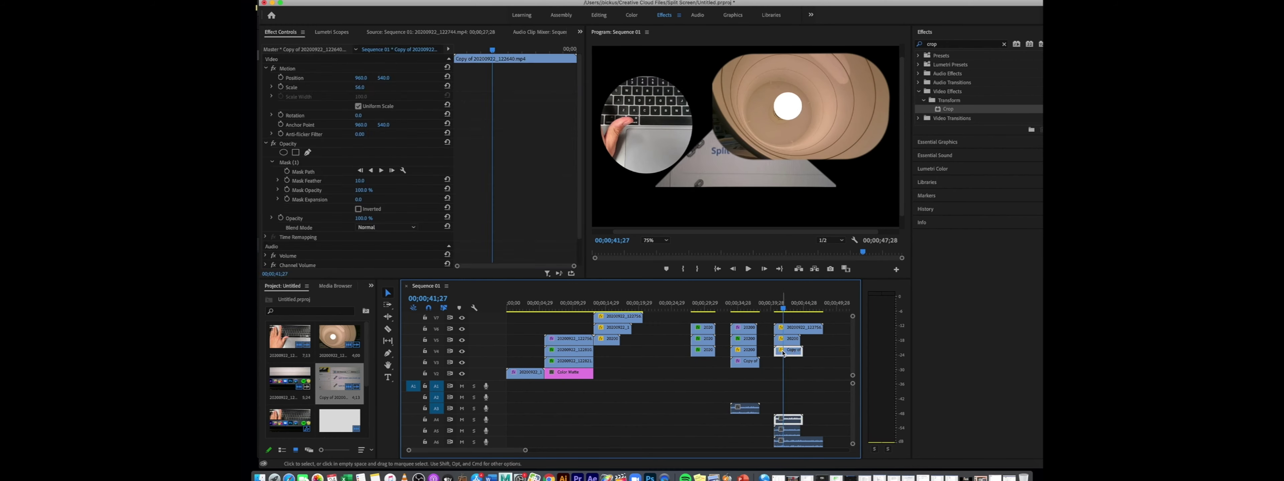
click(347, 78)
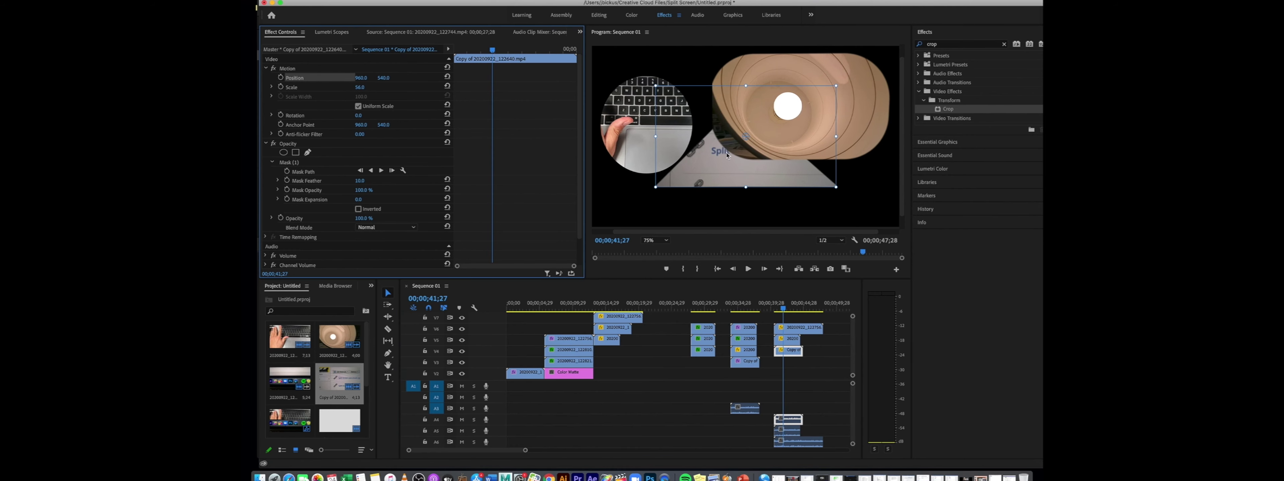
drag(726, 155, 691, 194)
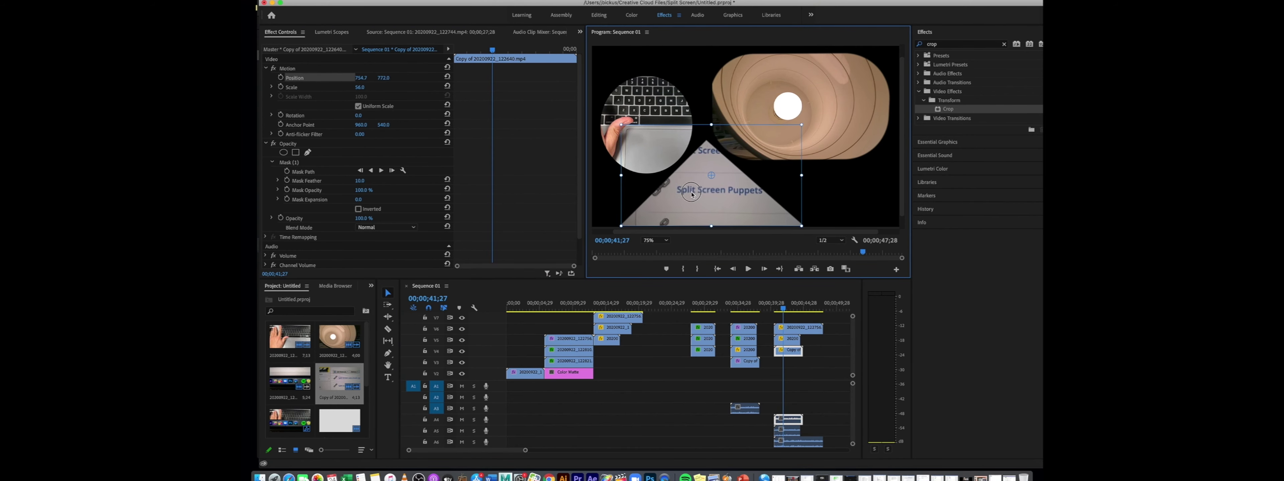